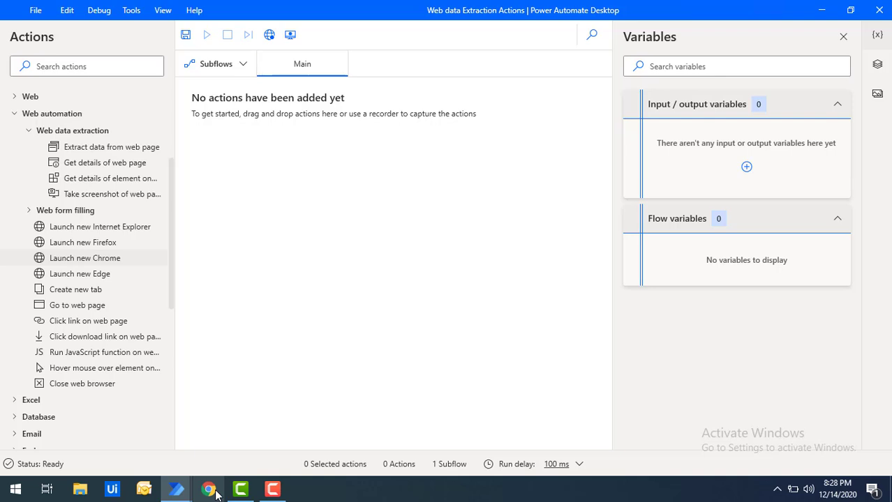
Step: Switch to Chrome and open the amazon.in website
{"action": "left_click", "coordinate": [214, 491]}
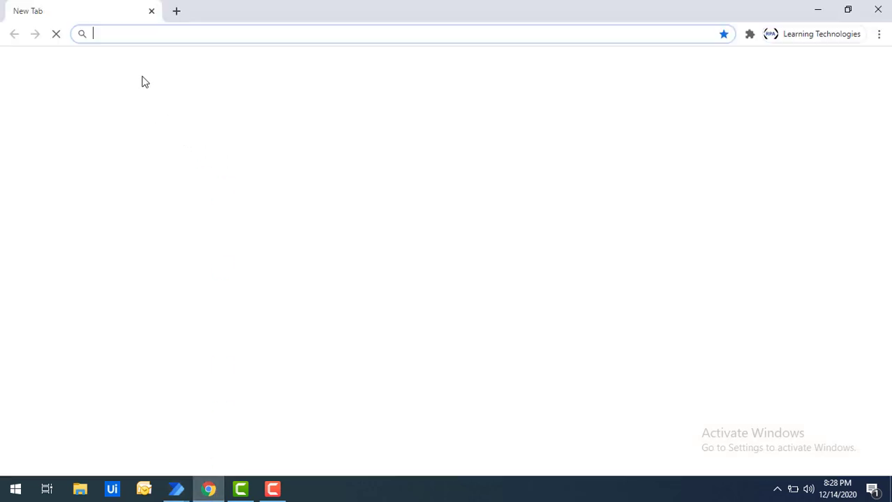
{"action": "type", "text": "amaz"}
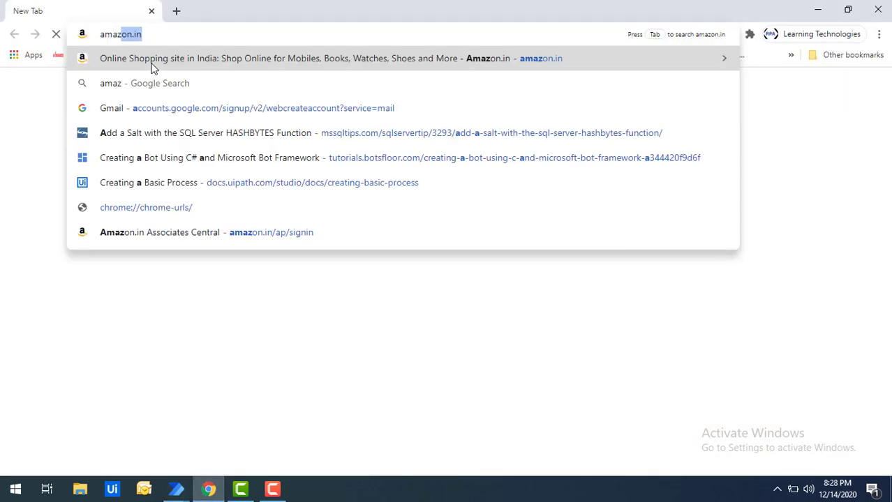
{"action": "type", "text": "on.in"}
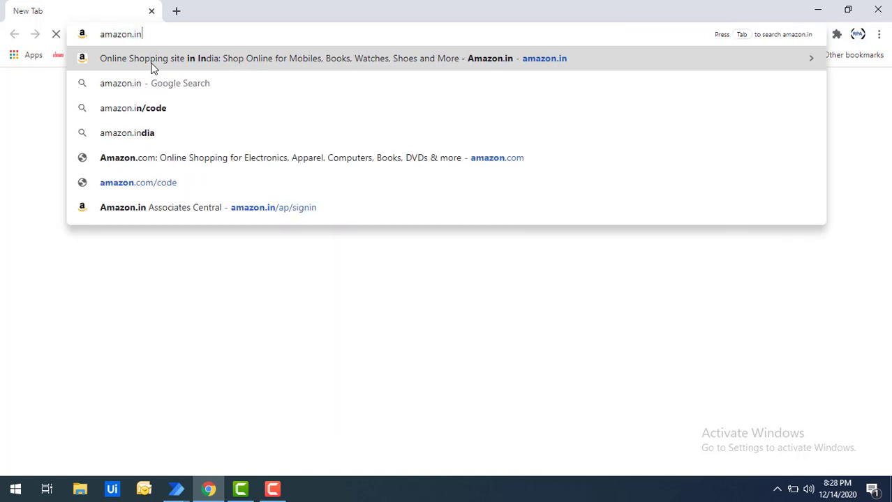
{"action": "key", "text": "Return"}
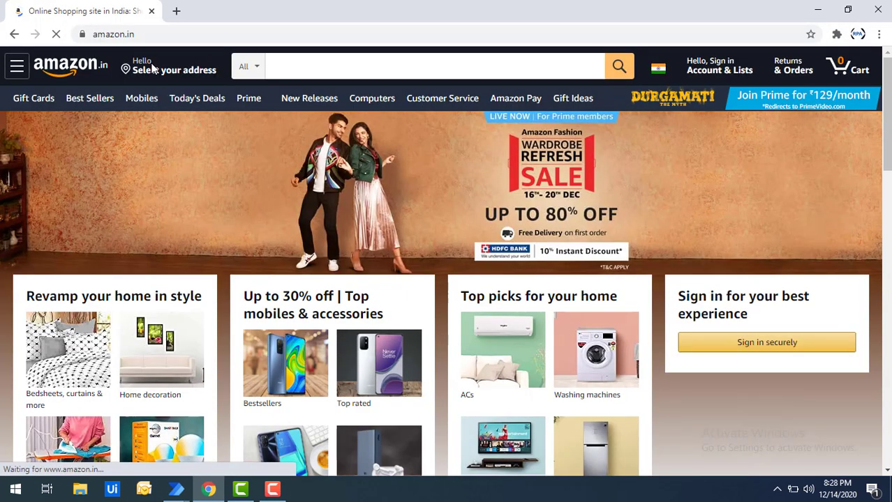
Step: Search Amazon for "Books" and look through the titles, ratings and prices in the results
{"action": "left_click", "coordinate": [329, 62]}
{"action": "type", "text": "Books"}
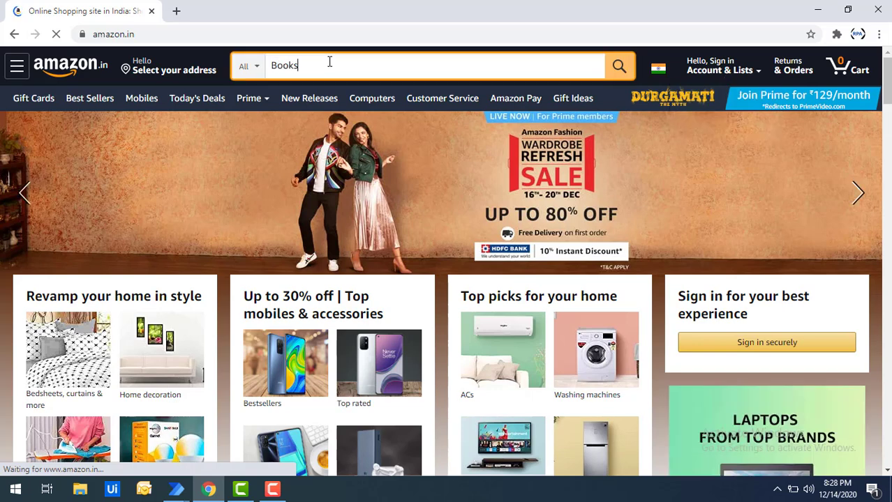
{"action": "scroll", "coordinate": [463, 217], "scroll_direction": "down", "scroll_amount": 2}
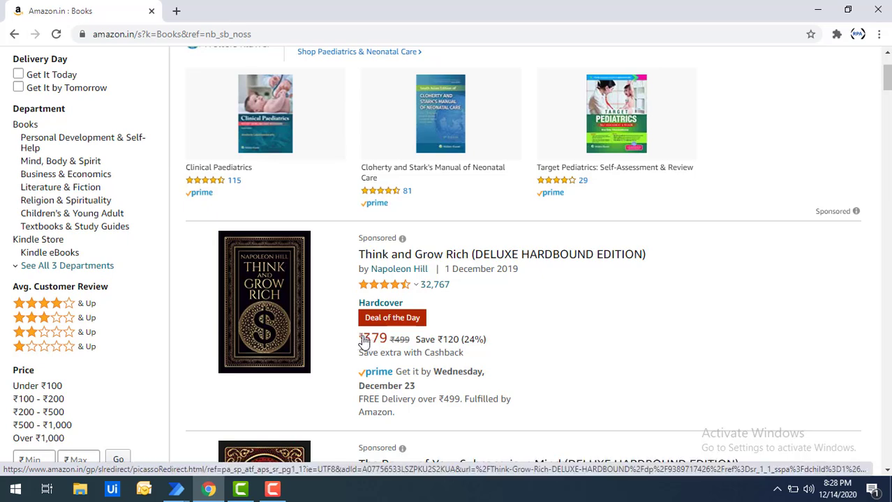
{"action": "left_click", "coordinate": [397, 286]}
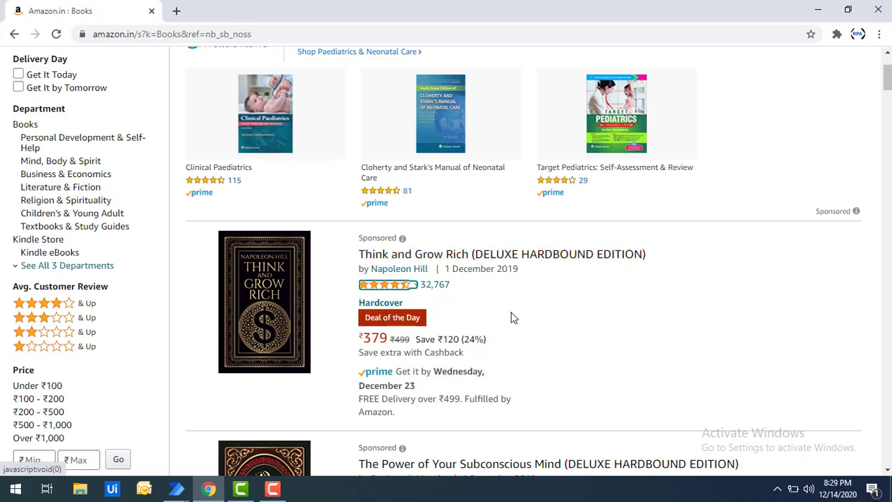
{"action": "scroll", "coordinate": [512, 318], "scroll_direction": "down", "scroll_amount": 7}
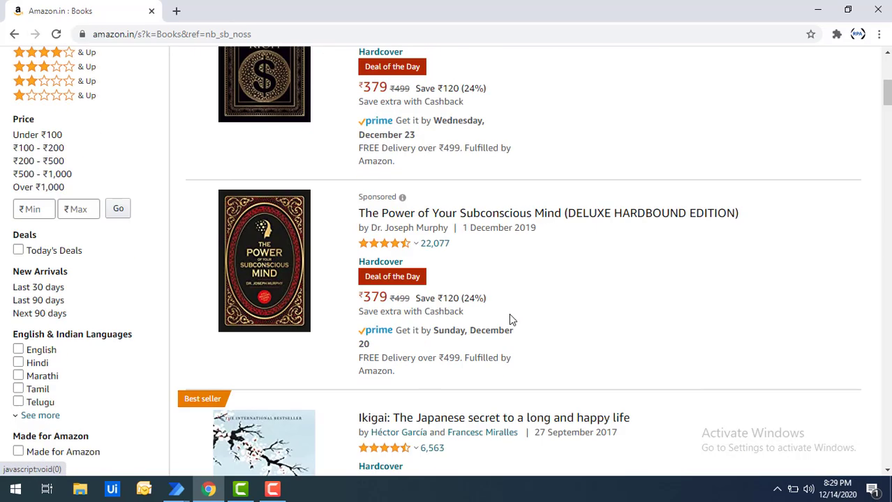
{"action": "scroll", "coordinate": [508, 319], "scroll_direction": "up", "scroll_amount": 2}
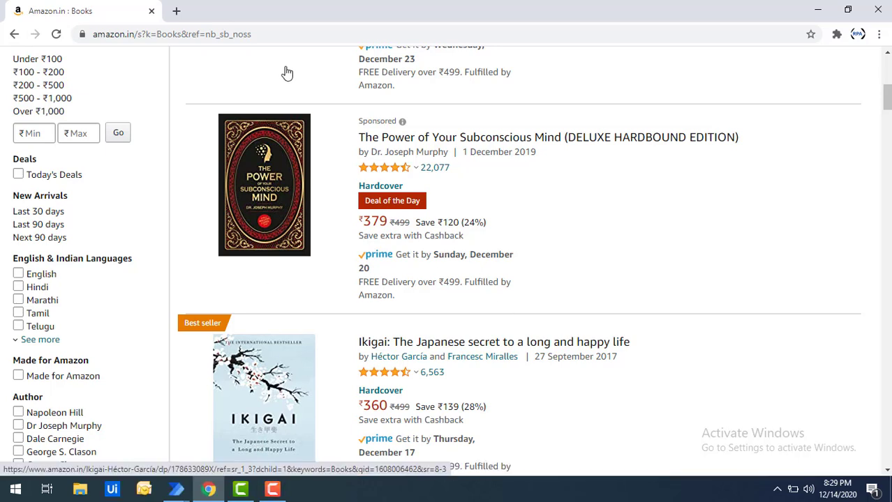
Step: Copy the URL of the Books results page and switch back to the Web data Extraction Actions flow in Power Automate Desktop
{"action": "left_click", "coordinate": [284, 27]}
{"action": "key", "text": "ctrl+c"}
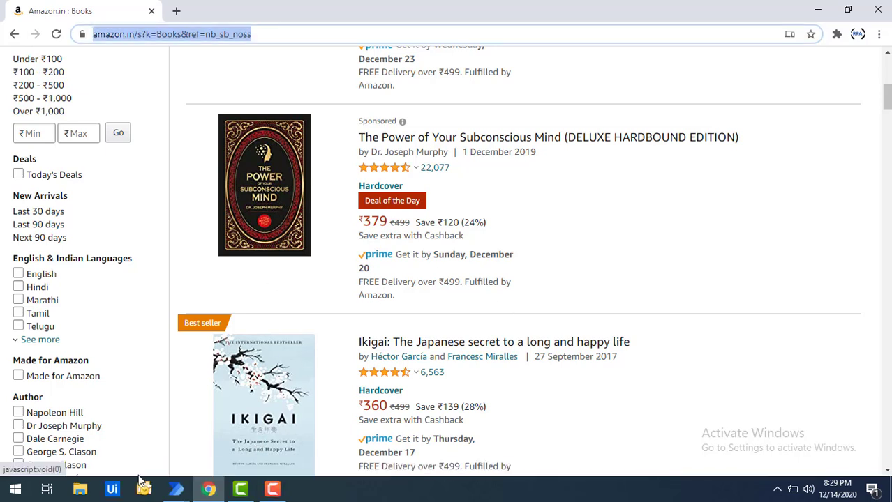
{"action": "left_click", "coordinate": [175, 490]}
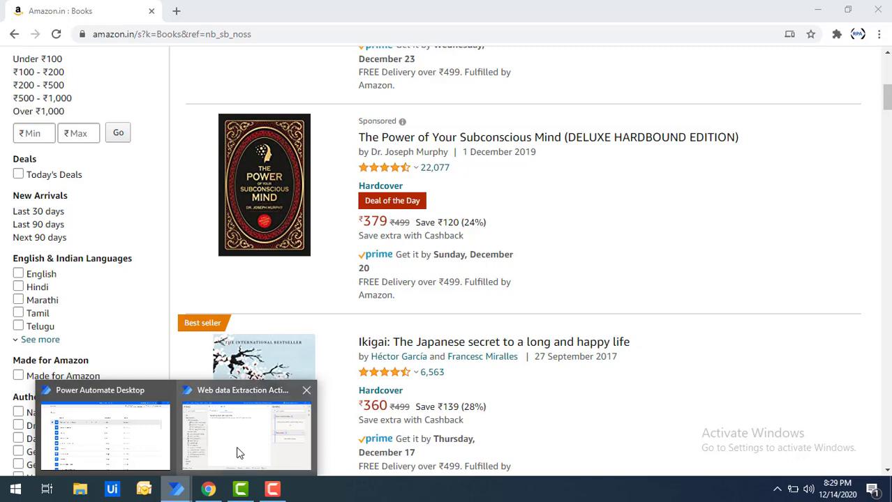
{"action": "left_click", "coordinate": [237, 451]}
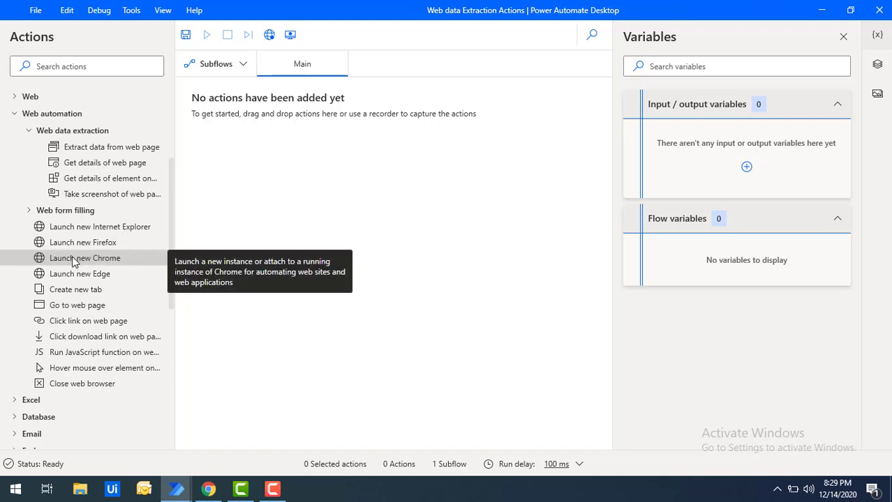
{"action": "left_click_drag", "start_coordinate": [74, 262], "coordinate": [267, 211]}
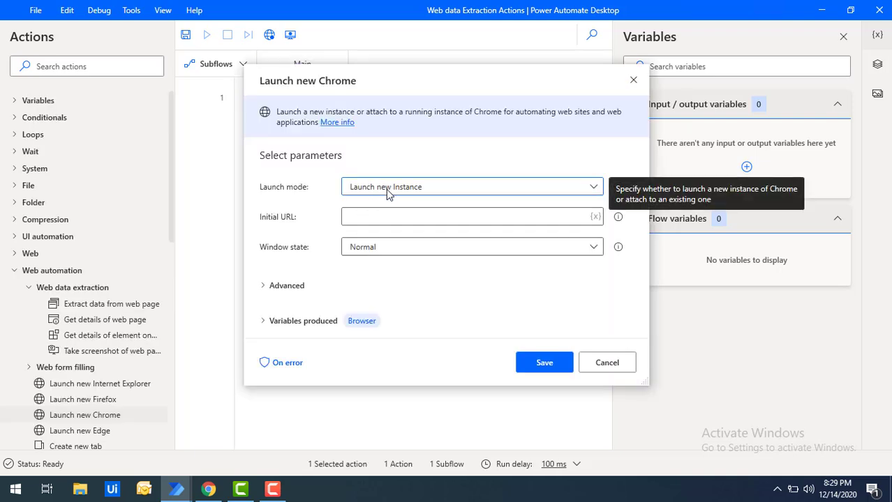
{"action": "left_click", "coordinate": [380, 217]}
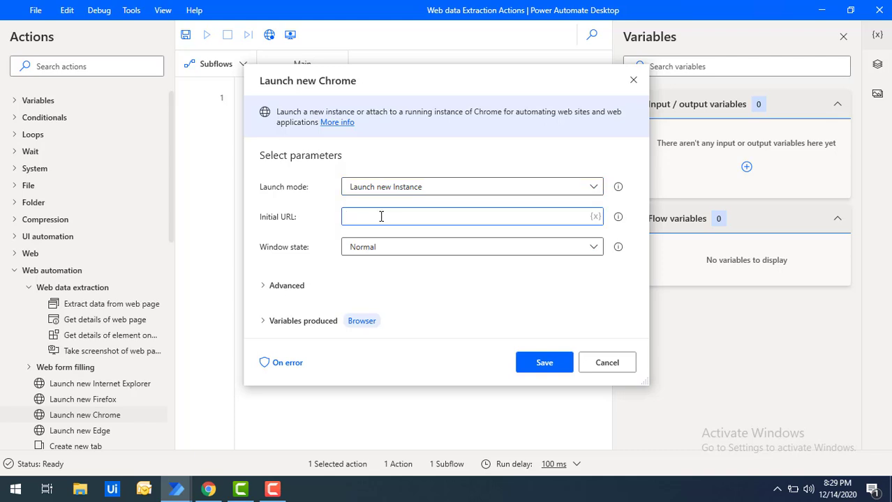
{"action": "key", "text": "ctrl+v"}
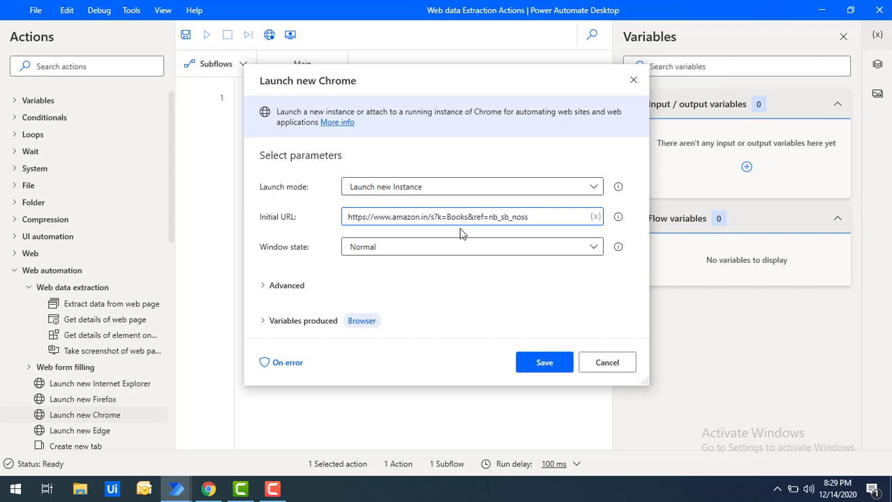
Step: Set the Chrome window state to Maximized and review the action's advanced options
{"action": "left_click", "coordinate": [368, 255]}
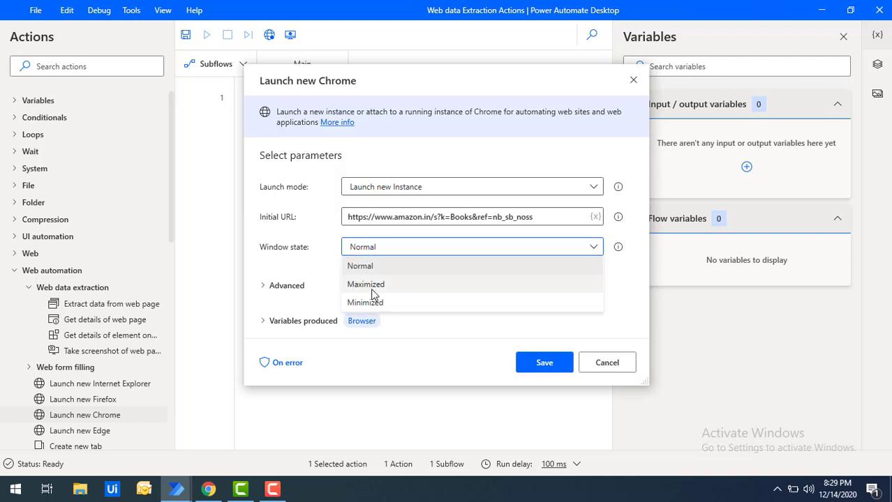
{"action": "left_click", "coordinate": [368, 286]}
{"action": "left_click", "coordinate": [263, 288]}
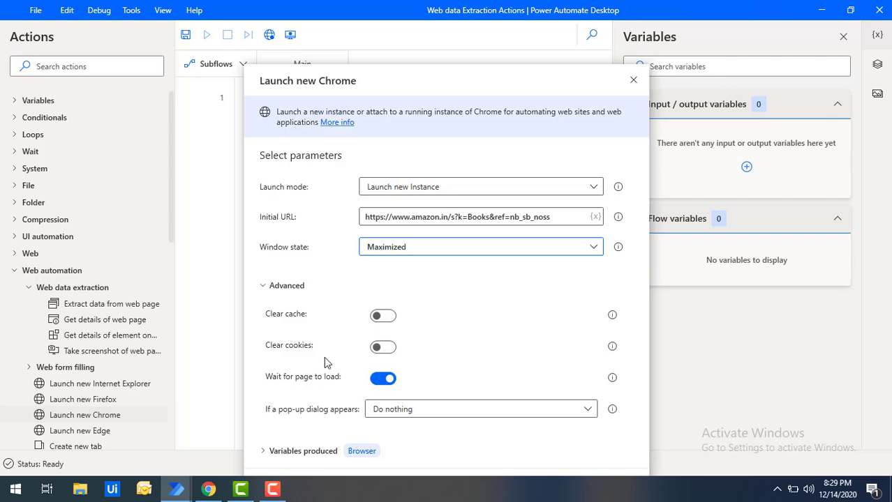
{"action": "left_click", "coordinate": [263, 287]}
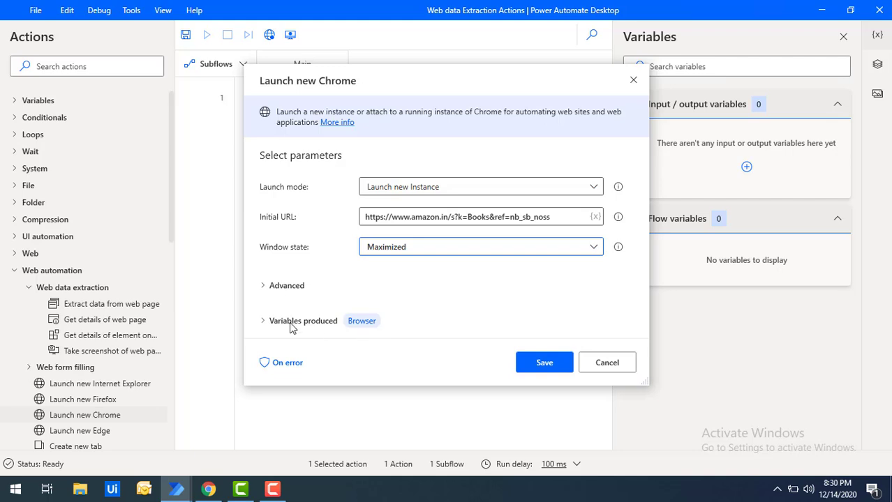
Step: Rename the produced browser variable to GoogleChromeBrowser and save the Launch new Chrome action
{"action": "left_click", "coordinate": [353, 325]}
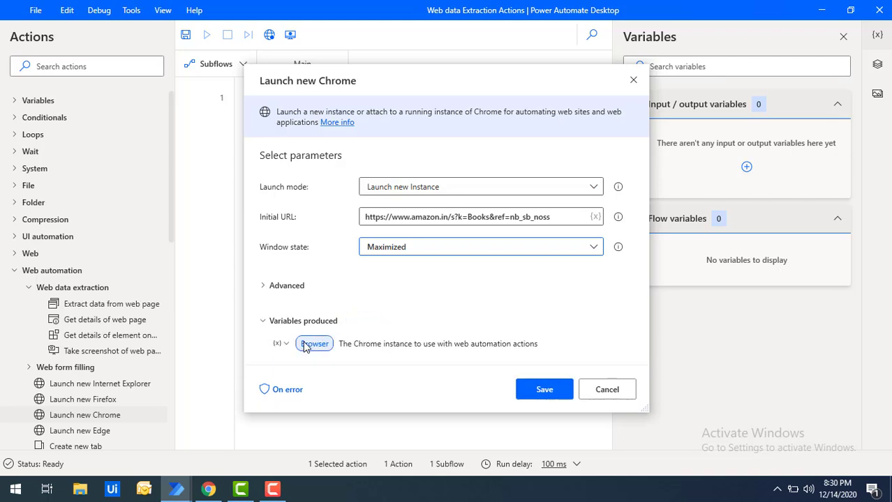
{"action": "left_click", "coordinate": [307, 343]}
{"action": "left_click", "coordinate": [306, 343]}
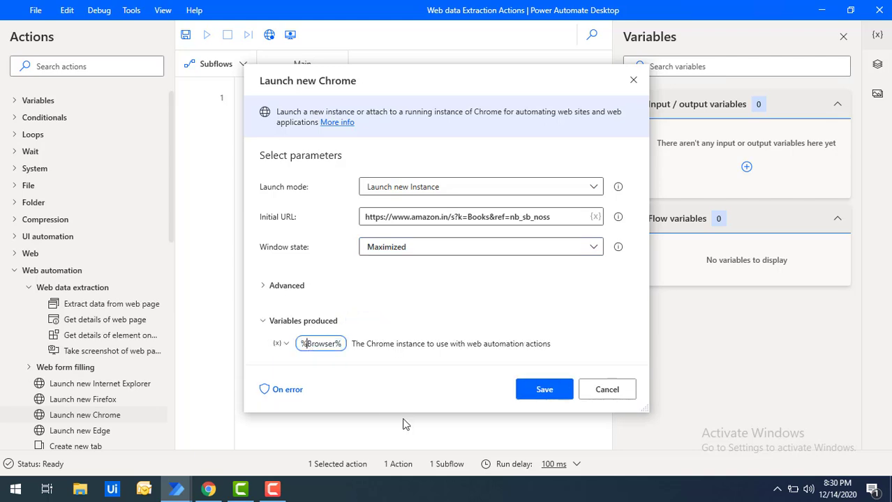
{"action": "type", "text": "Goo"}
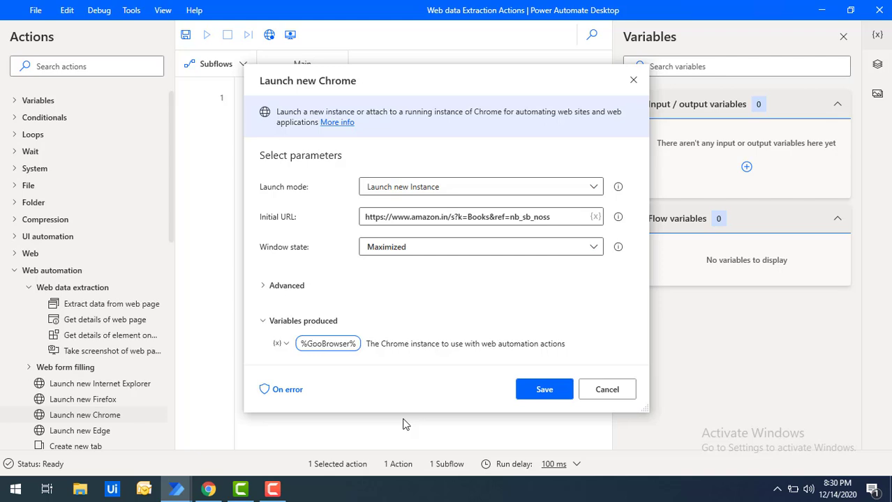
{"action": "type", "text": "gleC"}
{"action": "type", "text": "hrome"}
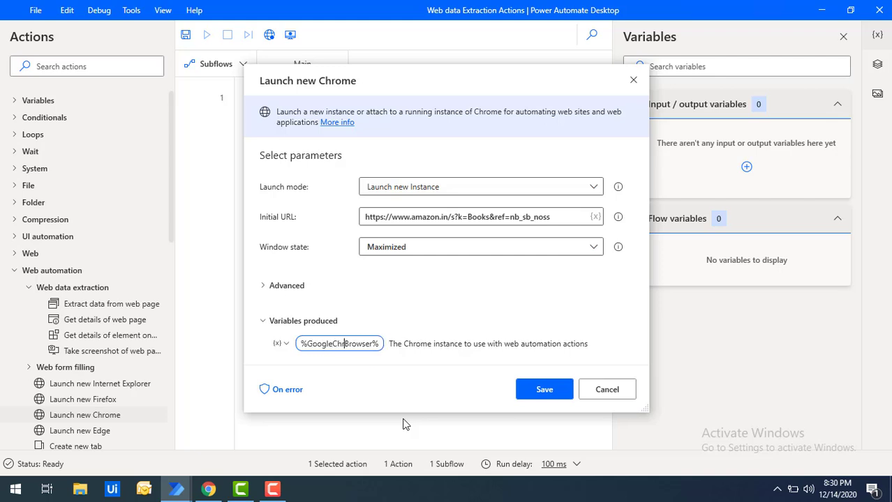
{"action": "left_click", "coordinate": [546, 392]}
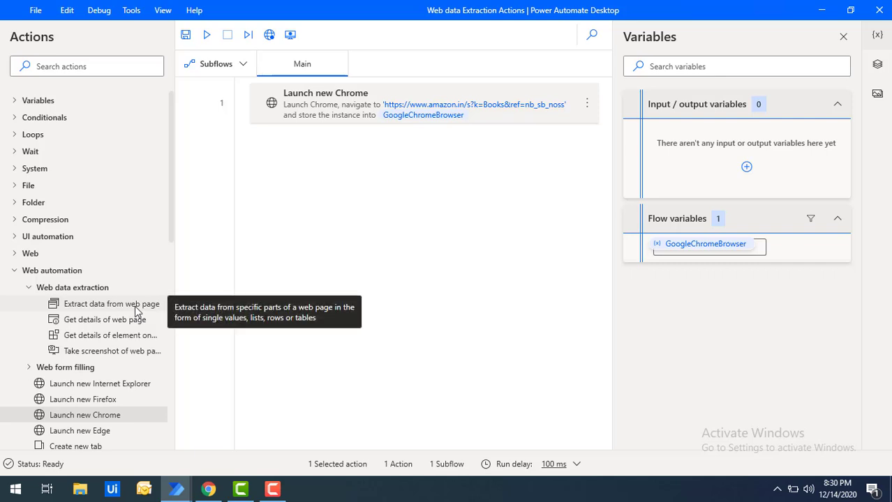
Step: Add an Extract data from web page action after the Chrome launch, keeping Variable as the store data mode
{"action": "left_click_drag", "start_coordinate": [134, 306], "coordinate": [362, 176]}
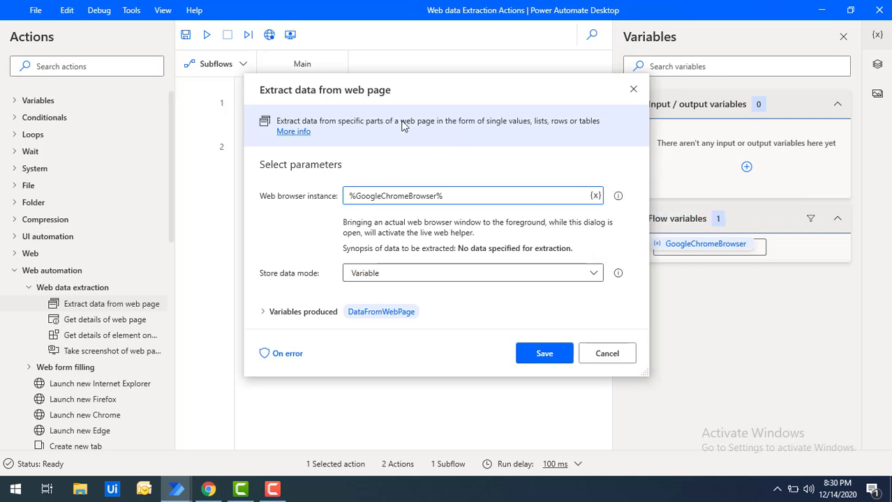
{"action": "left_click_drag", "start_coordinate": [386, 100], "coordinate": [350, 140]}
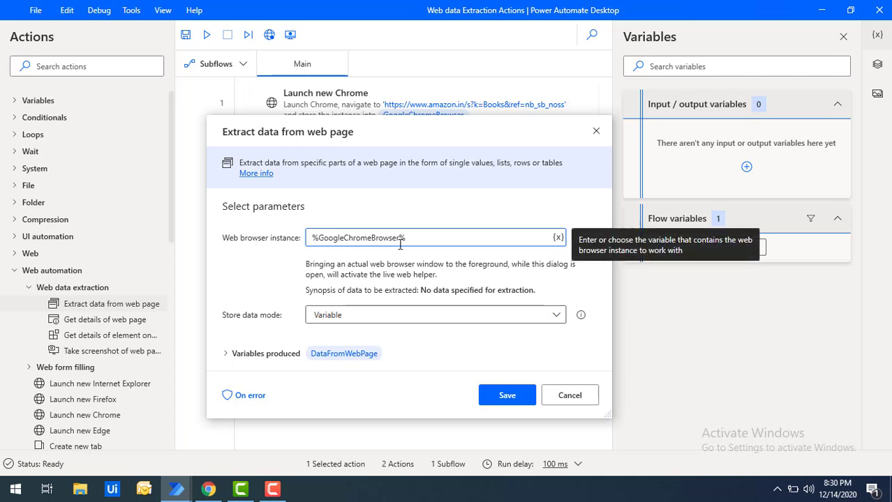
{"action": "left_click", "coordinate": [347, 318]}
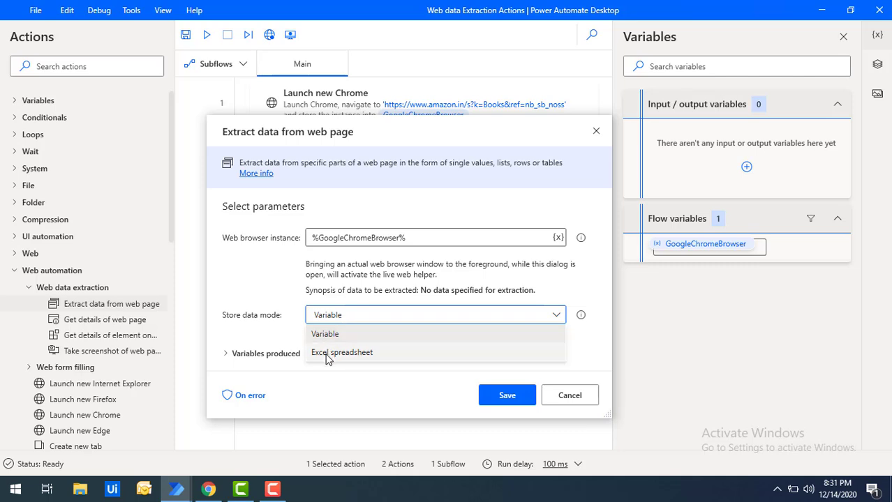
{"action": "left_click", "coordinate": [263, 273]}
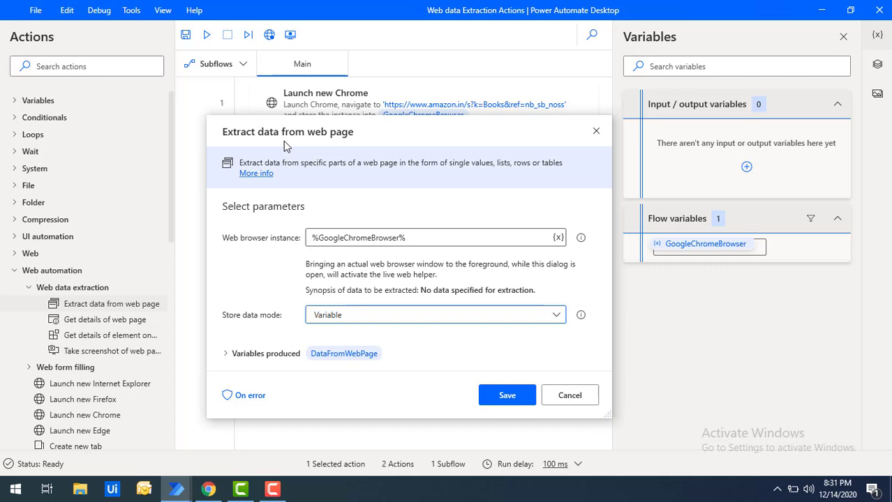
Step: Activate the live web helper on the Amazon page in Chrome and extract the title text of "Think and Grow Rich (DELUXE HARDBOUND EDITION)"
{"action": "left_click", "coordinate": [203, 493]}
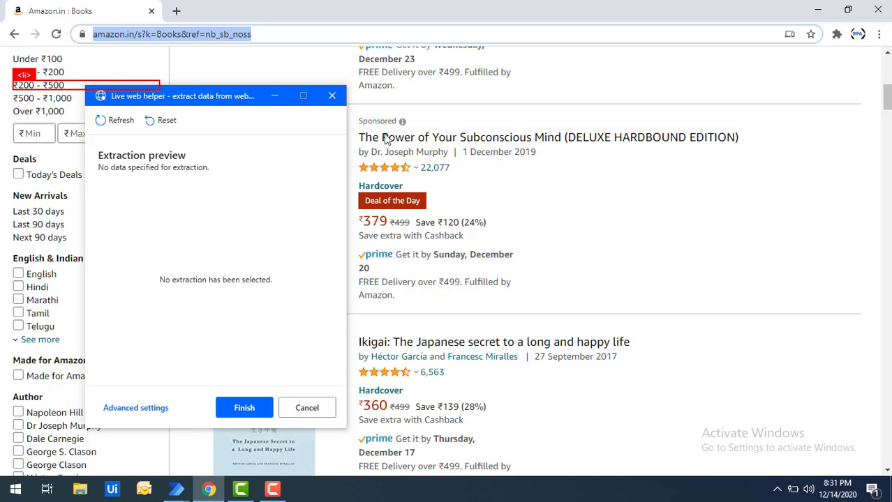
{"action": "scroll", "coordinate": [732, 258], "scroll_direction": "up", "scroll_amount": 5}
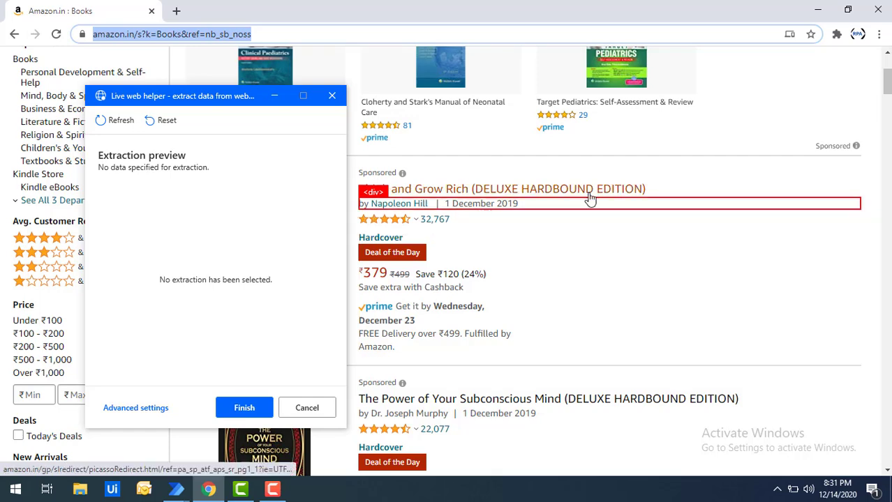
{"action": "left_click", "coordinate": [443, 193]}
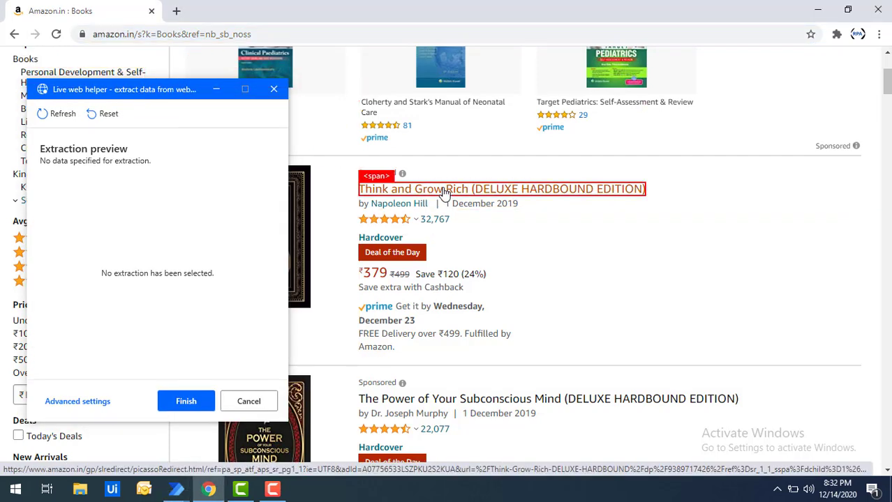
{"action": "left_click", "coordinate": [446, 195]}
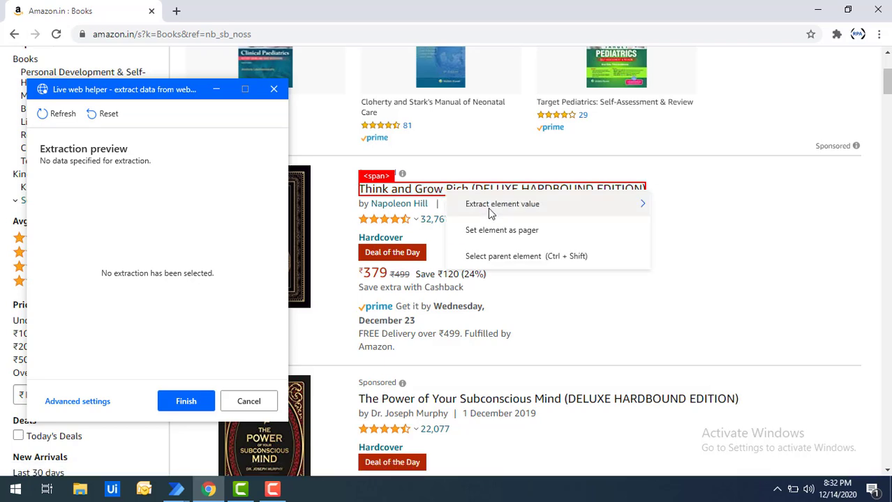
{"action": "mouse_move", "coordinate": [490, 213]}
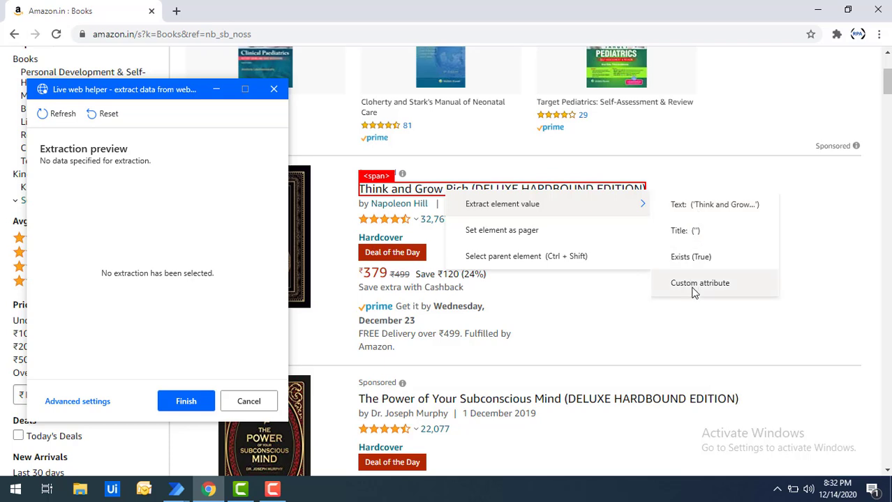
{"action": "left_click", "coordinate": [702, 206]}
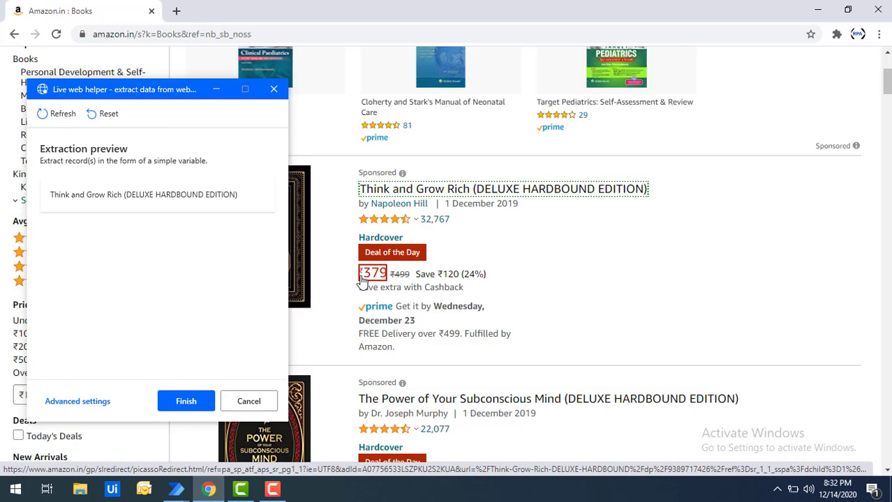
Step: Extract the text of the ₹379 price of "Think and Grow Rich (DELUXE HARDBOUND EDITION)" as a second value
{"action": "right_click", "coordinate": [370, 277]}
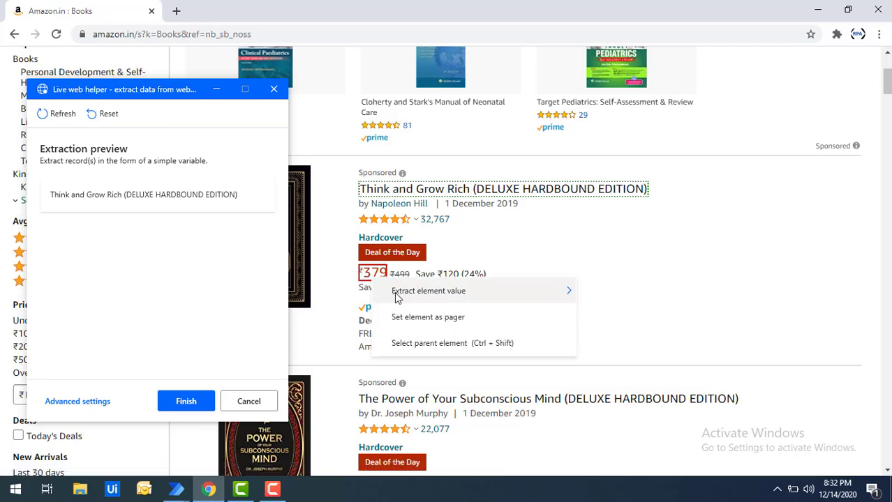
{"action": "mouse_move", "coordinate": [513, 296]}
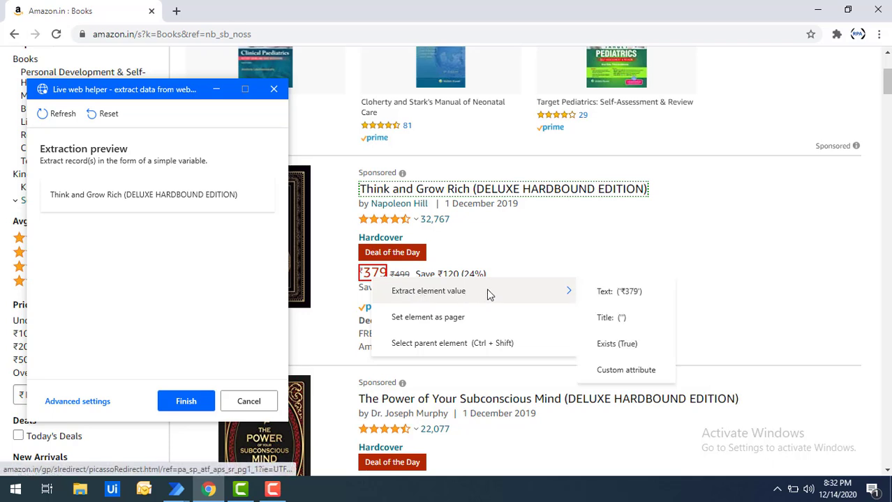
{"action": "left_click", "coordinate": [607, 292]}
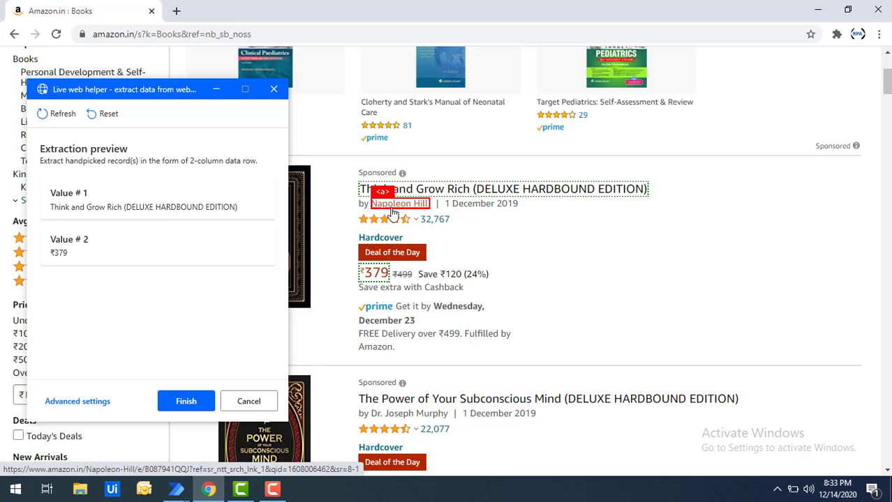
Step: Extract both the text and the Href of the author link under "Think and Grow Rich (DELUXE HARDBOUND EDITION)"
{"action": "left_click", "coordinate": [393, 214]}
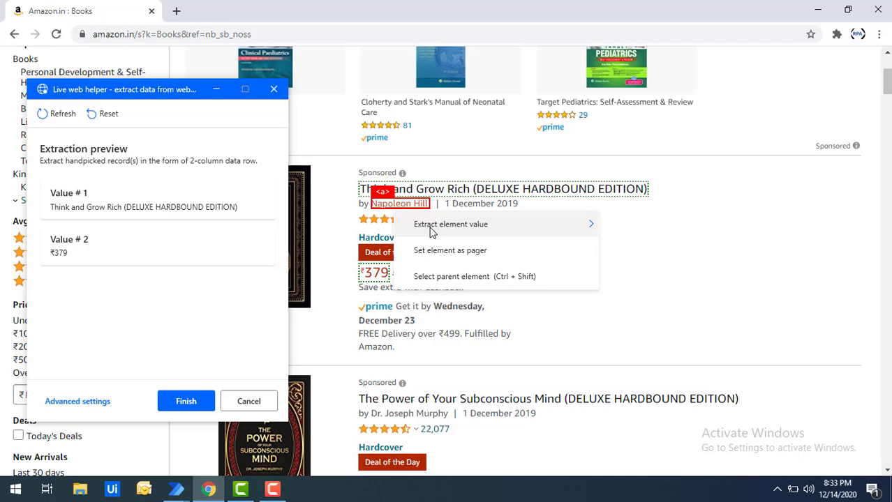
{"action": "mouse_move", "coordinate": [563, 231]}
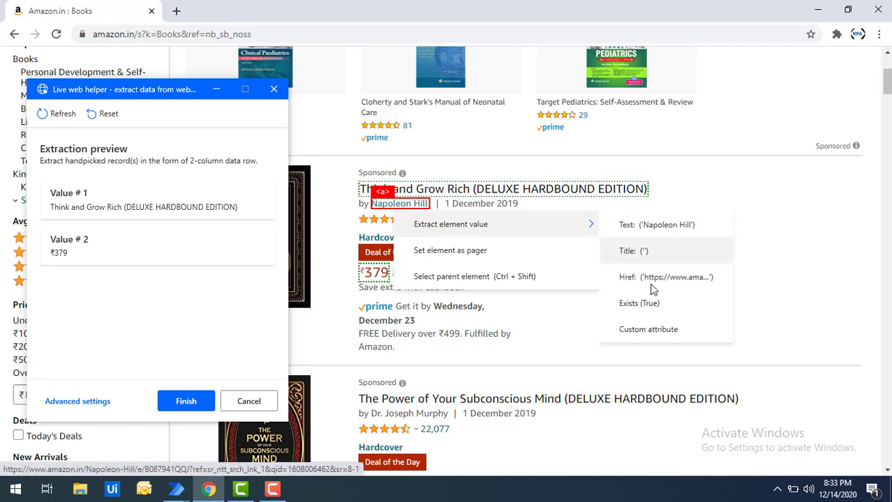
{"action": "left_click", "coordinate": [649, 235]}
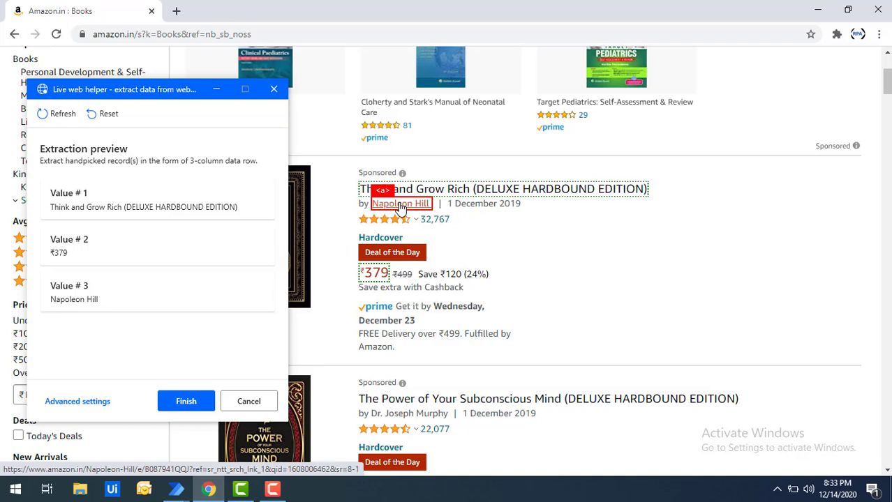
{"action": "right_click", "coordinate": [401, 208]}
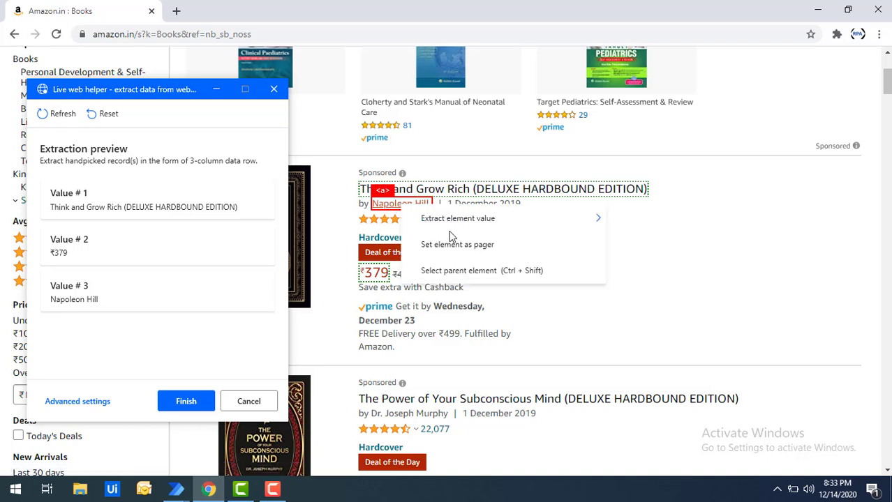
{"action": "mouse_move", "coordinate": [452, 230]}
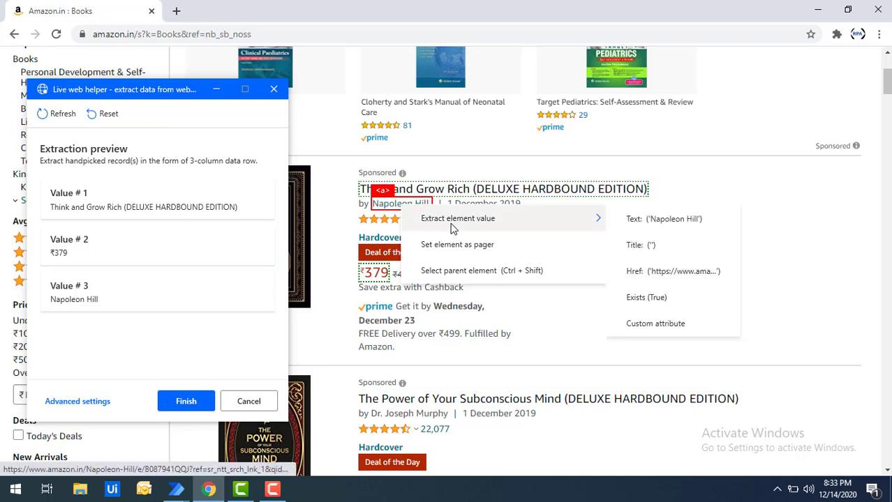
{"action": "left_click", "coordinate": [654, 274]}
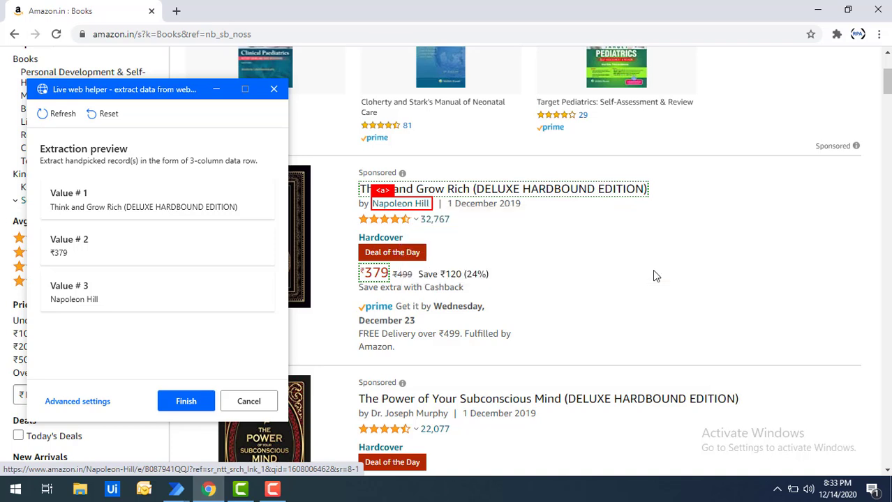
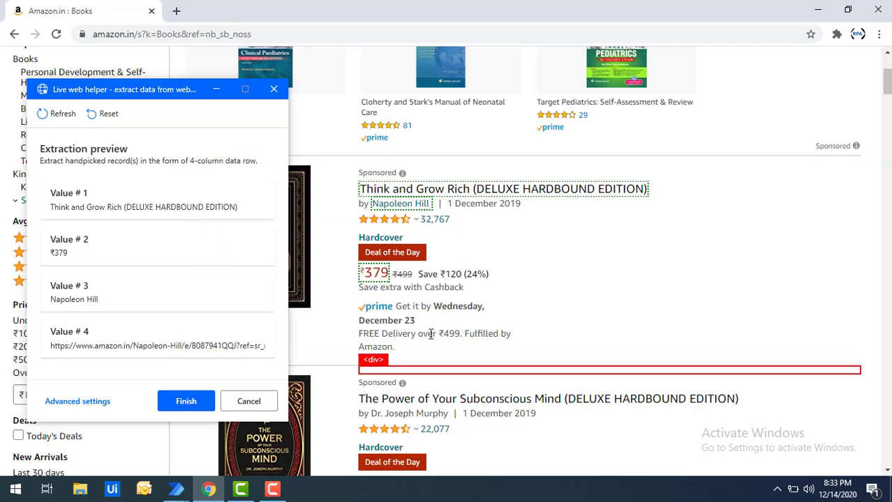
Step: Extract the title text of the second book, "The Power of Your Subconscious Mind (DELUXE HARDBOUND EDITION)", to extend the extraction to multiple records
{"action": "scroll", "coordinate": [453, 325], "scroll_direction": "down", "scroll_amount": 15}
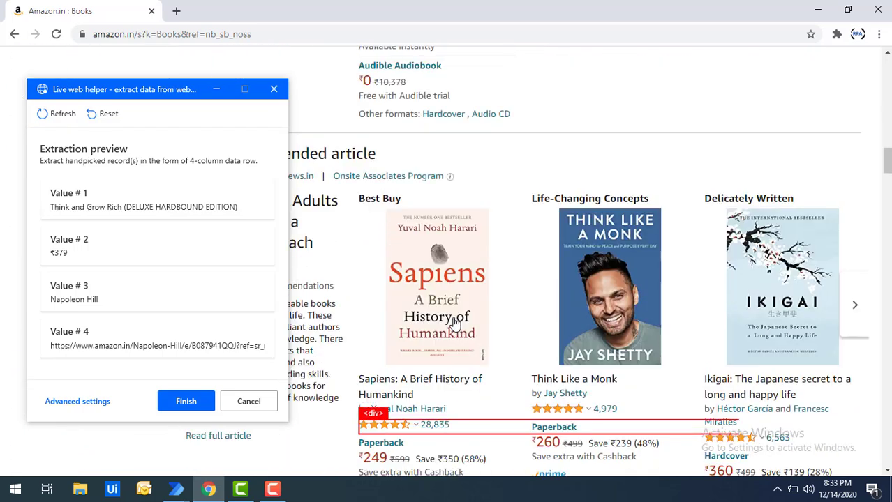
{"action": "scroll", "coordinate": [453, 325], "scroll_direction": "down", "scroll_amount": 8}
{"action": "scroll", "coordinate": [454, 325], "scroll_direction": "up", "scroll_amount": 4}
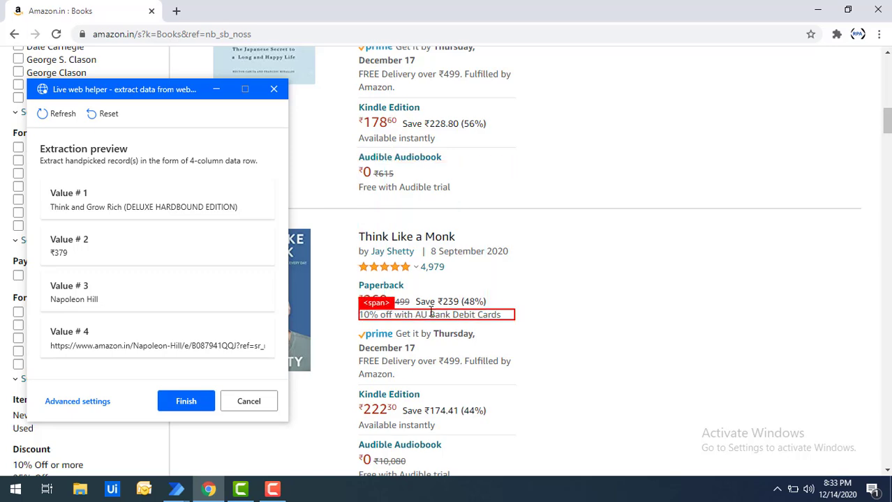
{"action": "scroll", "coordinate": [452, 323], "scroll_direction": "up", "scroll_amount": 5}
{"action": "scroll", "coordinate": [430, 305], "scroll_direction": "up", "scroll_amount": 5}
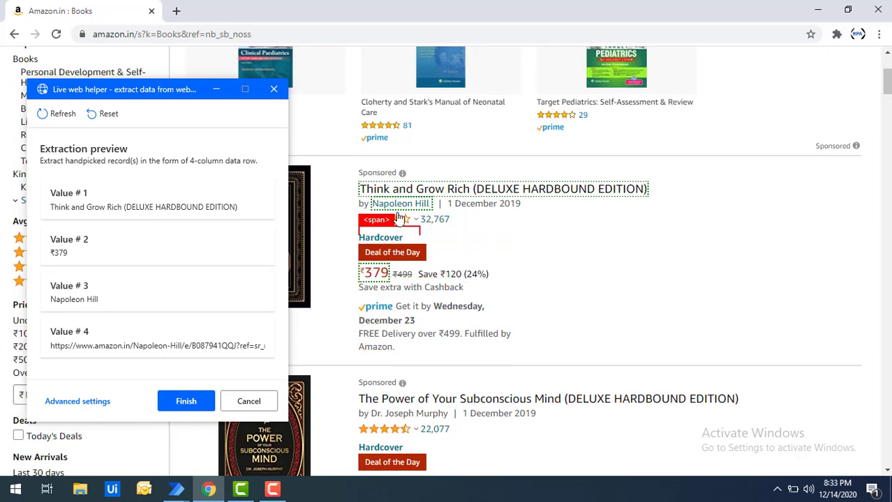
{"action": "mouse_move", "coordinate": [417, 219]}
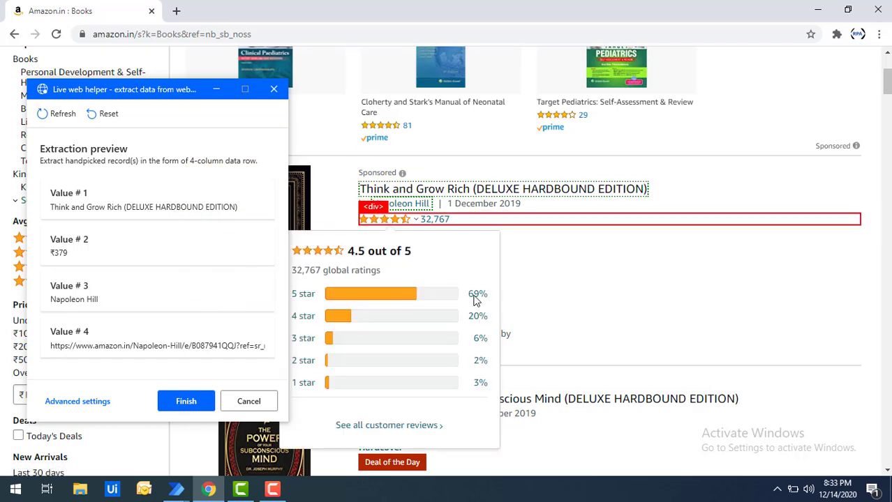
{"action": "left_click", "coordinate": [541, 403]}
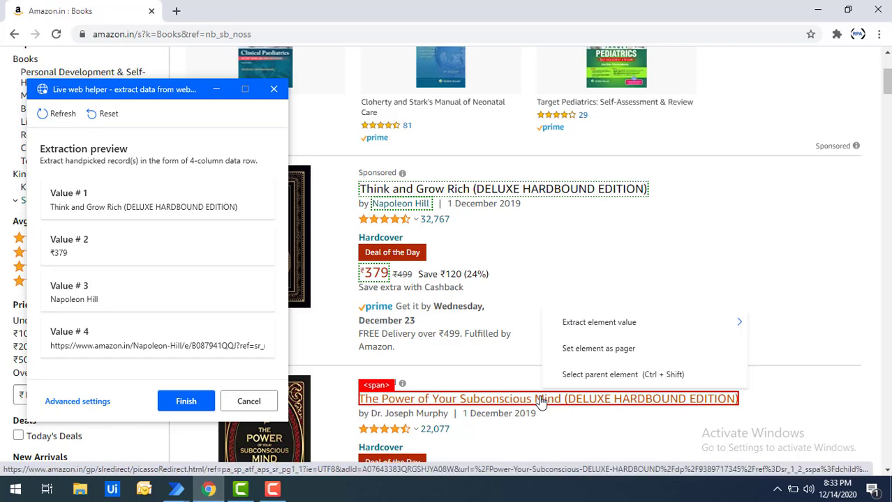
{"action": "mouse_move", "coordinate": [605, 328]}
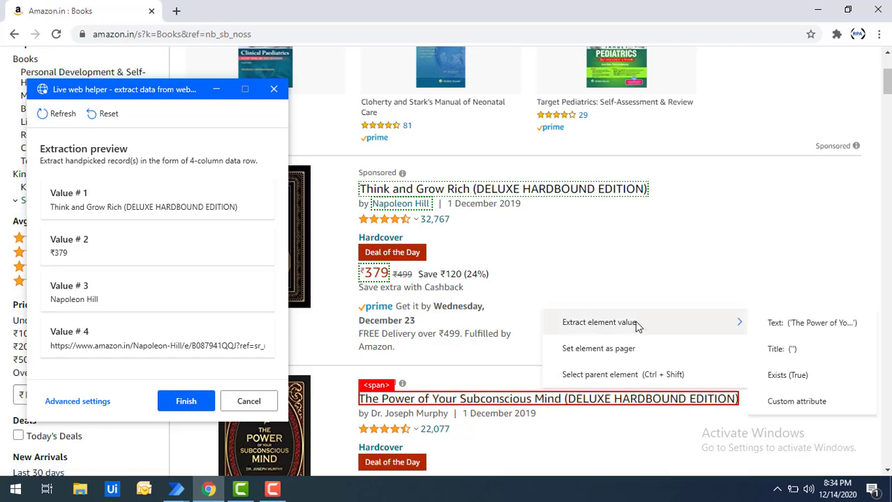
{"action": "left_click", "coordinate": [771, 324]}
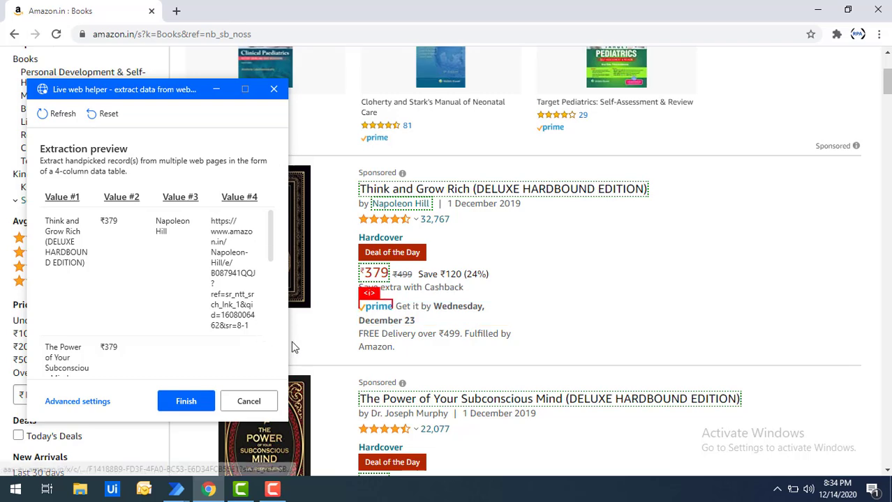
Step: Widen the live web helper window and review all rows of the extraction preview
{"action": "left_click_drag", "start_coordinate": [474, 352], "coordinate": [514, 353]}
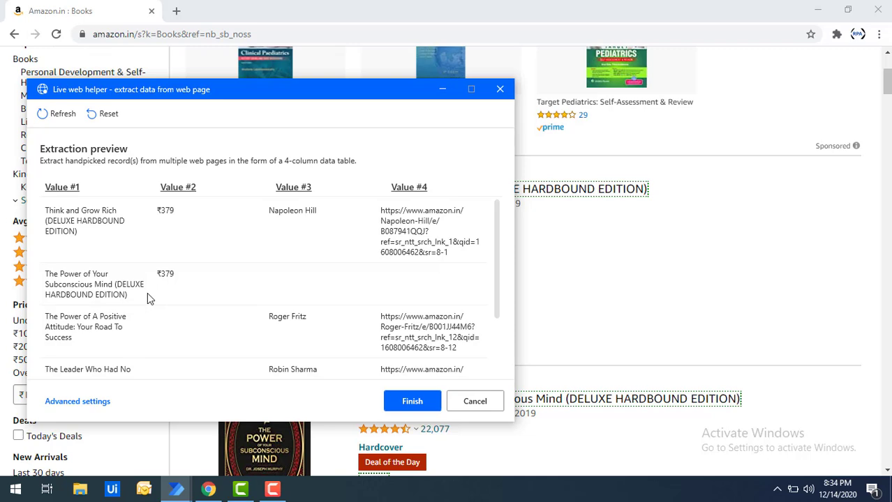
{"action": "scroll", "coordinate": [143, 291], "scroll_direction": "down", "scroll_amount": 3}
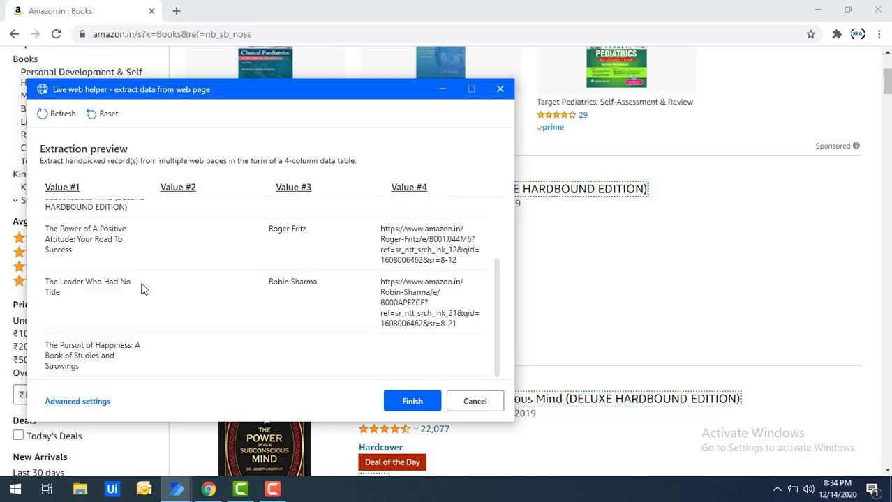
{"action": "scroll", "coordinate": [142, 310], "scroll_direction": "up", "scroll_amount": 1}
{"action": "scroll", "coordinate": [141, 311], "scroll_direction": "up", "scroll_amount": 2}
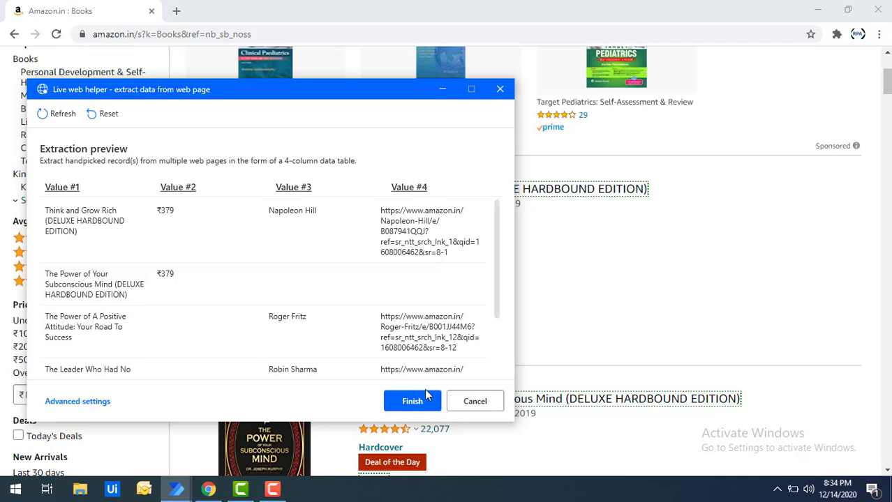
Step: Check the extraction's advanced settings, leave Use paging off, and finish the live web helper extraction
{"action": "left_click", "coordinate": [70, 402]}
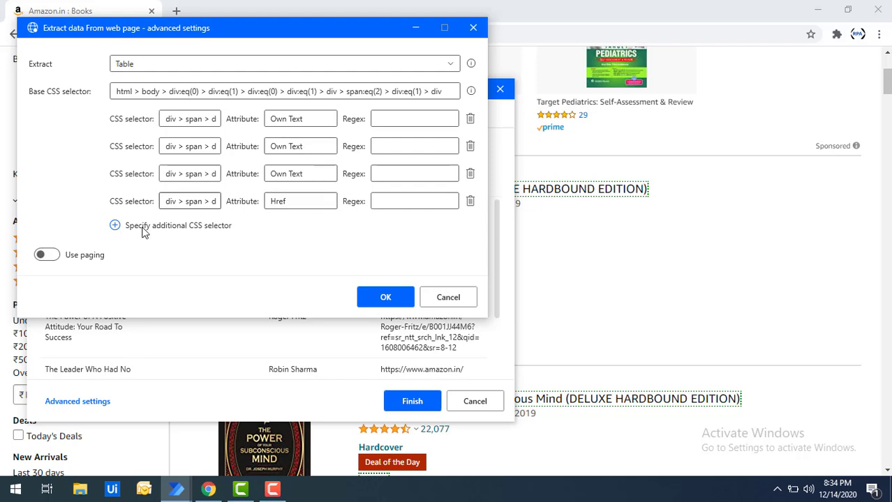
{"action": "left_click", "coordinate": [48, 256]}
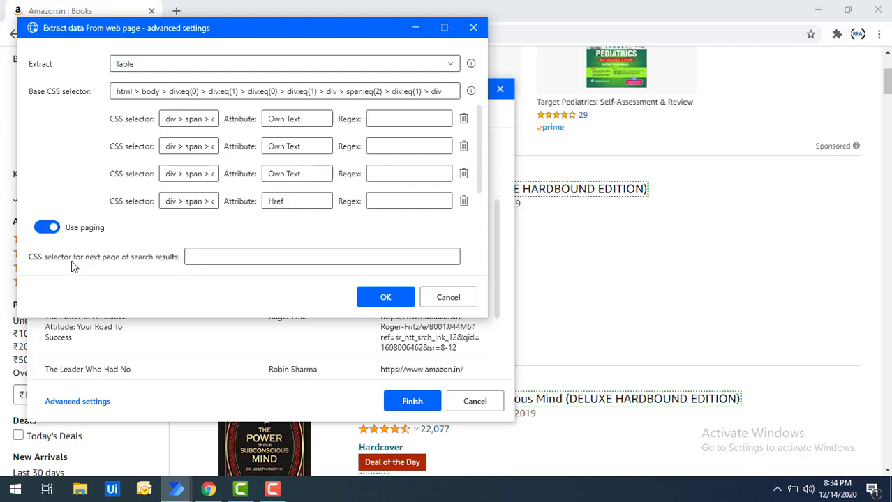
{"action": "left_click", "coordinate": [46, 228]}
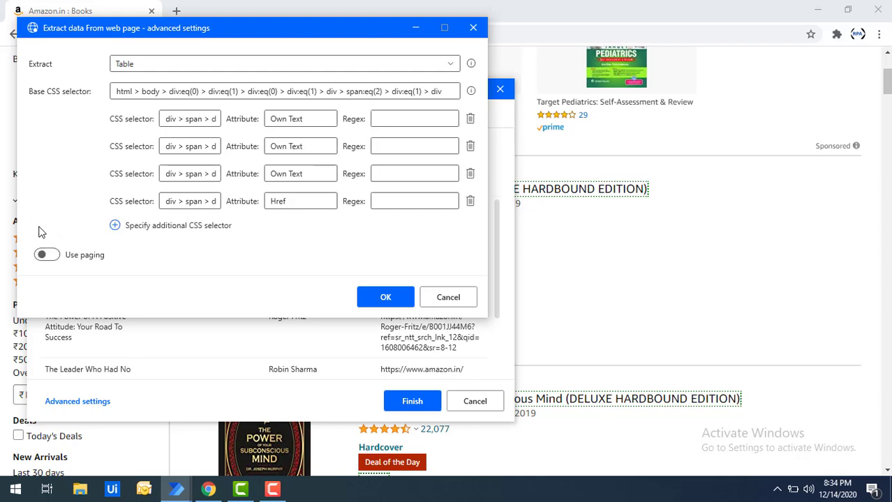
{"action": "left_click", "coordinate": [383, 300]}
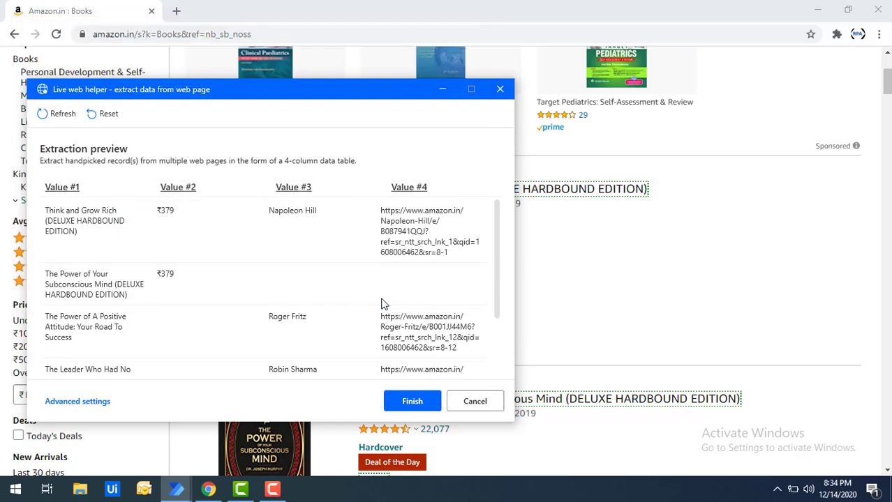
{"action": "left_click", "coordinate": [411, 402]}
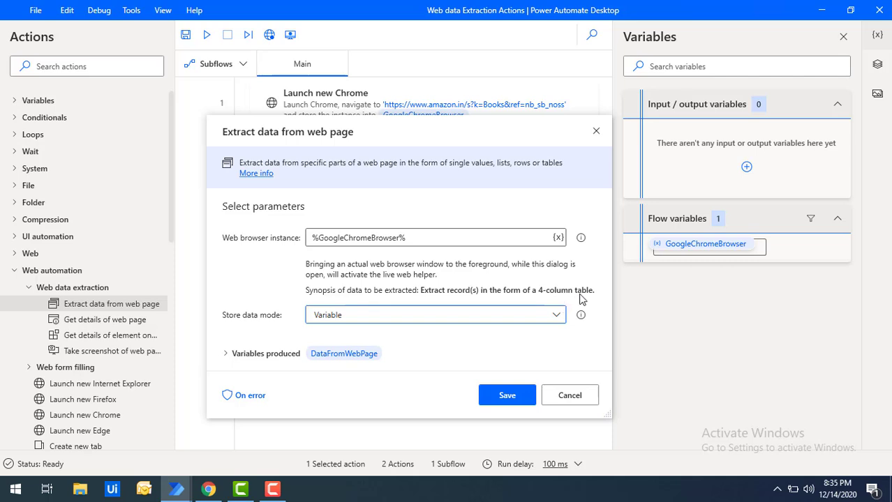
Step: Set the store data mode to Excel spreadsheet and save the Extract data from web page action
{"action": "left_click", "coordinate": [342, 317]}
{"action": "left_click", "coordinate": [342, 354]}
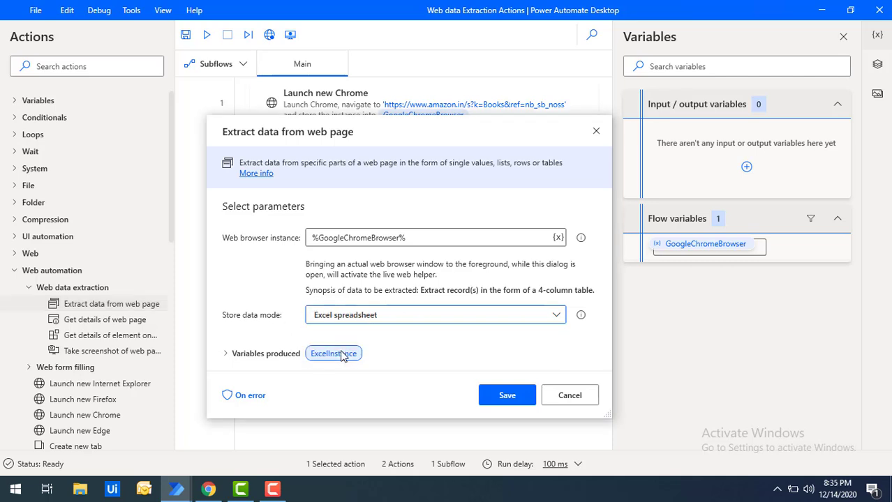
{"action": "left_click", "coordinate": [508, 395]}
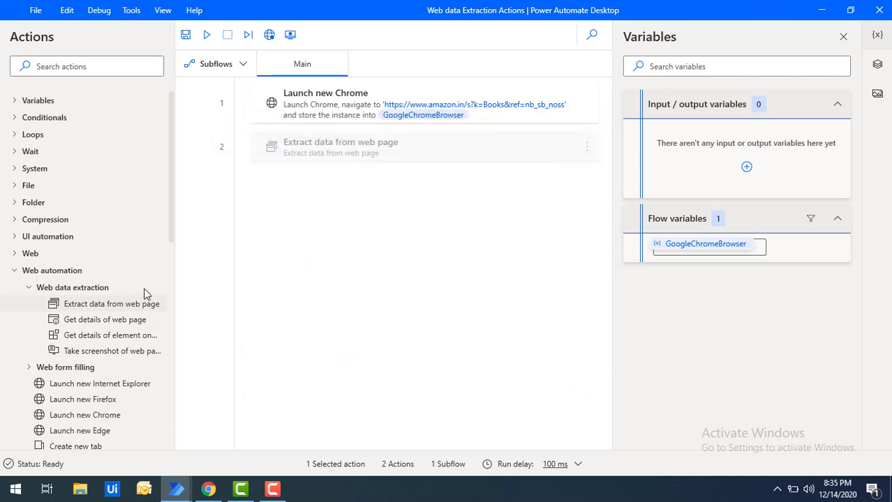
Step: Add a Close web browser action after the extraction, using %GoogleChromeBrowser% as the web browser instance, and save it
{"action": "scroll", "coordinate": [175, 249], "scroll_direction": "down", "scroll_amount": 1}
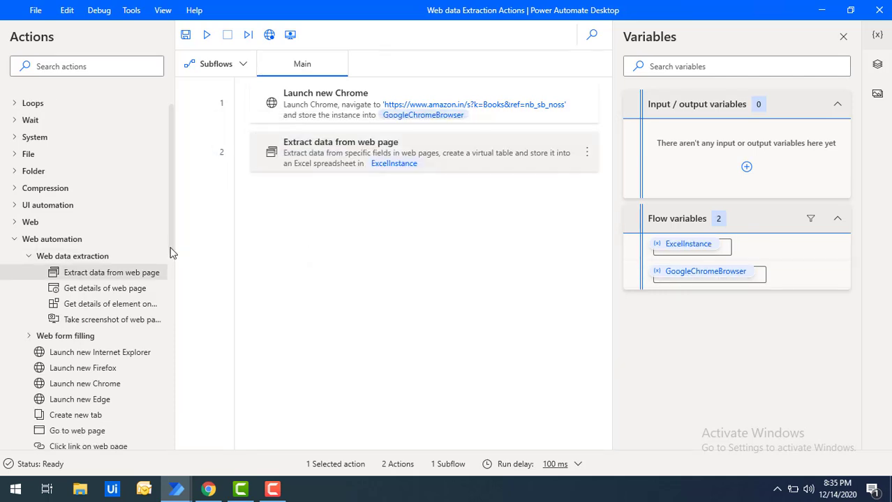
{"action": "left_click_drag", "start_coordinate": [172, 253], "coordinate": [164, 311]}
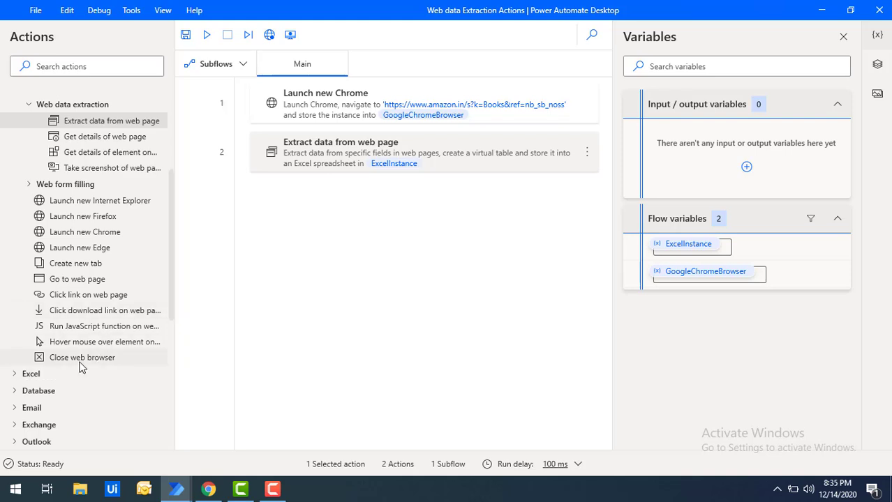
{"action": "left_click_drag", "start_coordinate": [81, 359], "coordinate": [324, 233]}
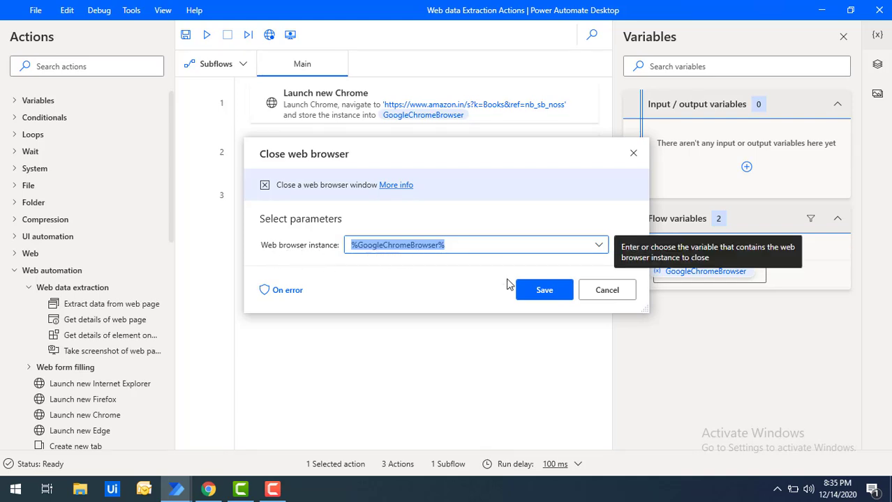
{"action": "left_click", "coordinate": [544, 290]}
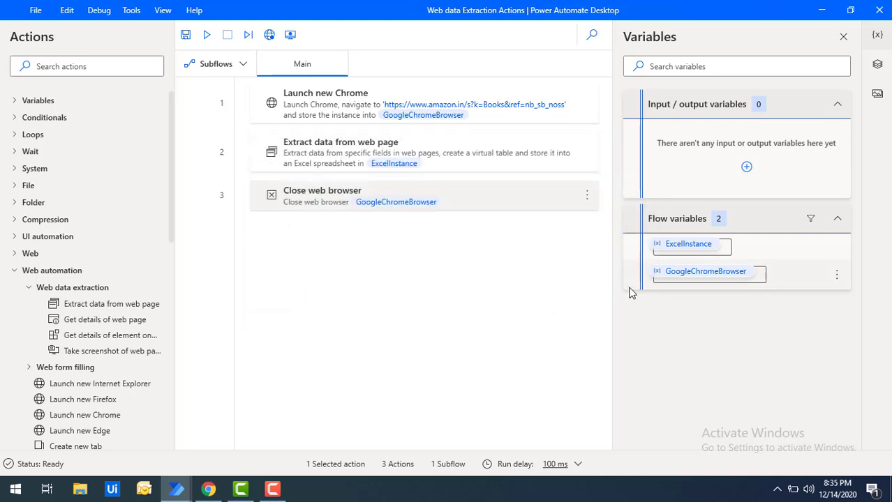
{"action": "left_click", "coordinate": [360, 203]}
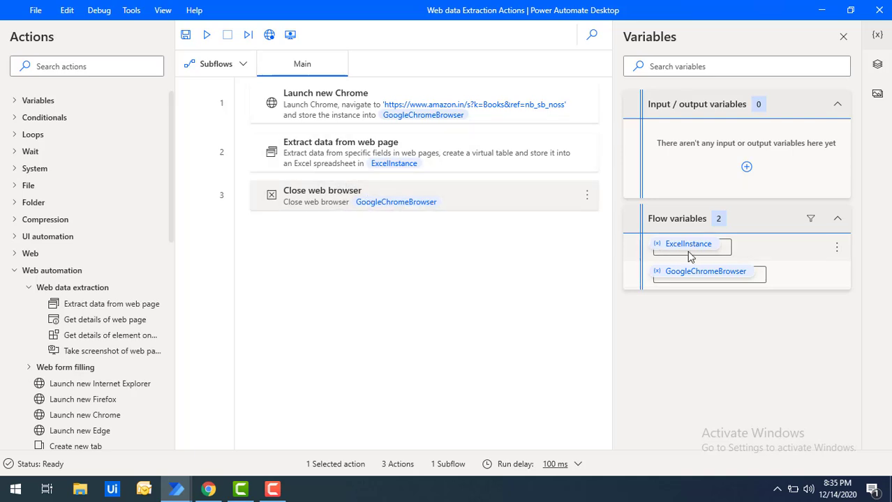
Step: Run the flow and switch to the Excel workbook it produces to view the extracted book data
{"action": "mouse_move", "coordinate": [691, 251]}
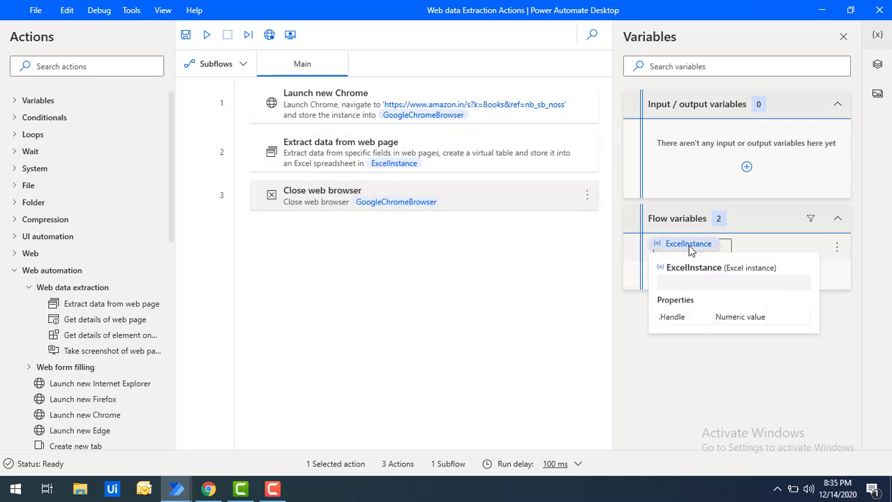
{"action": "left_click", "coordinate": [208, 36]}
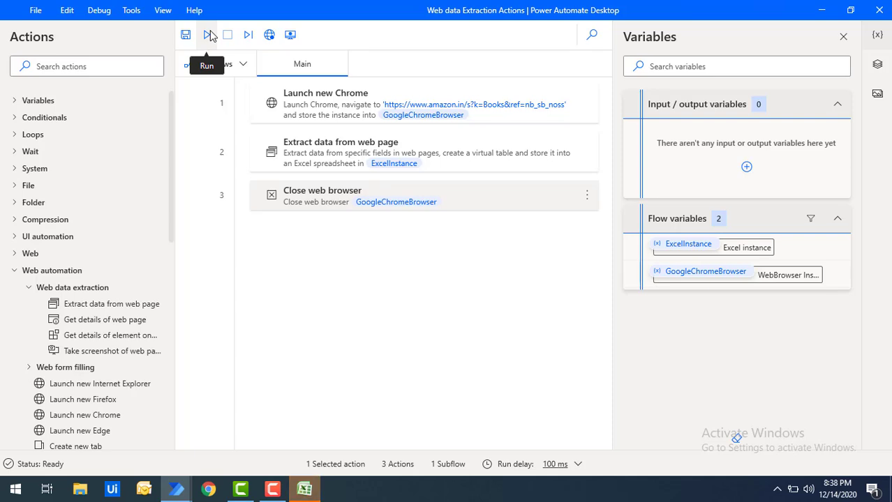
{"action": "left_click", "coordinate": [306, 489]}
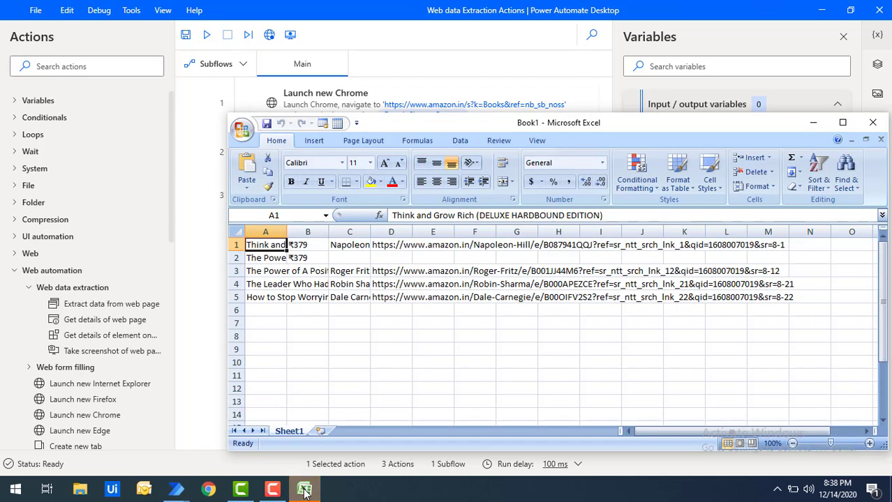
Step: Maximize the Book1 workbook window and fit column A's width to the full book titles
{"action": "double_click", "coordinate": [454, 123]}
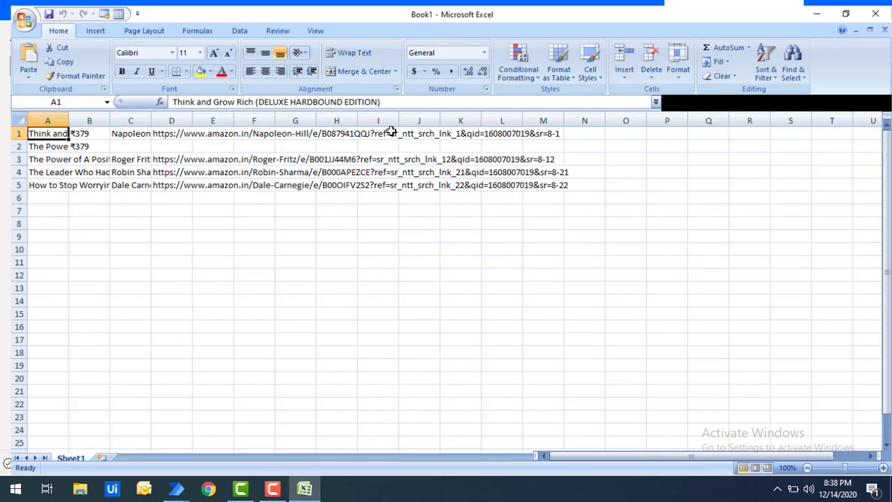
{"action": "double_click", "coordinate": [59, 117]}
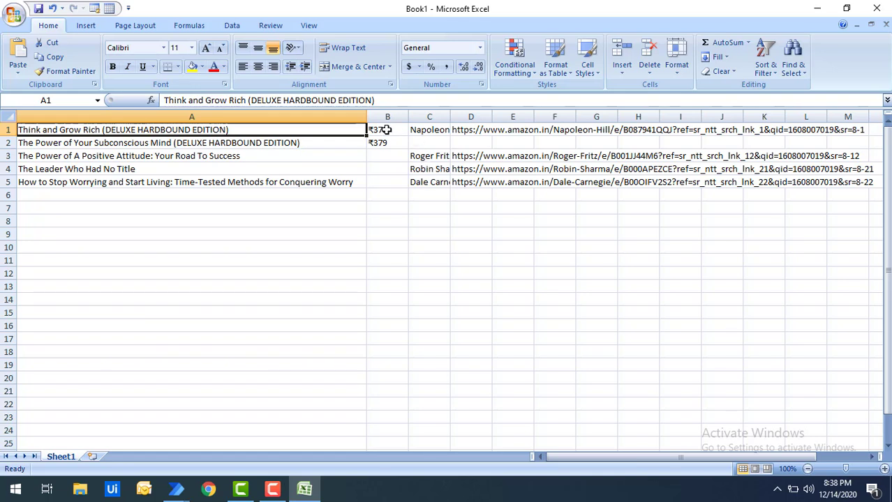
Step: Examine the extracted prices, author names and author links in columns B to D against the book titles
{"action": "left_click_drag", "start_coordinate": [378, 129], "coordinate": [381, 166]}
{"action": "left_click", "coordinate": [433, 129]}
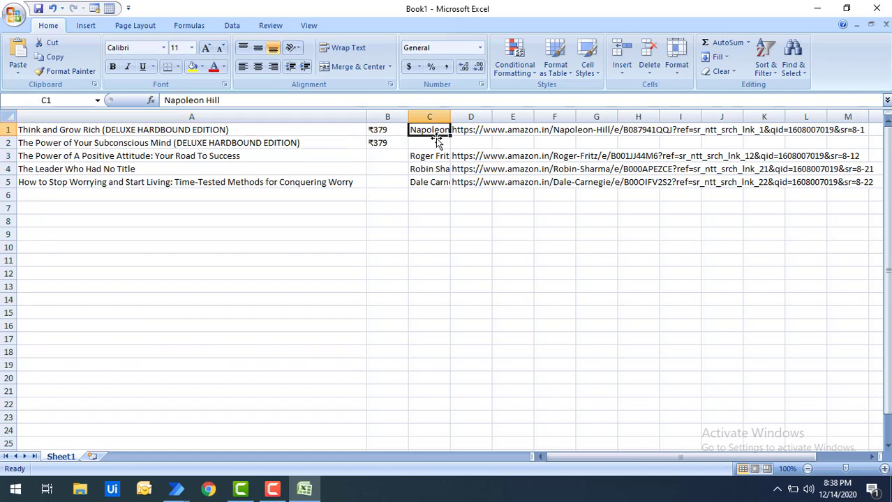
{"action": "left_click", "coordinate": [438, 115]}
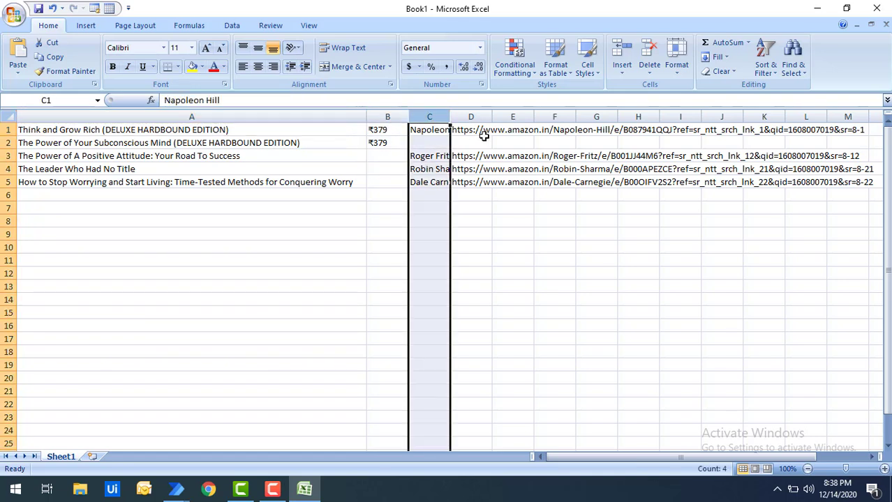
{"action": "left_click_drag", "start_coordinate": [481, 129], "coordinate": [828, 189]}
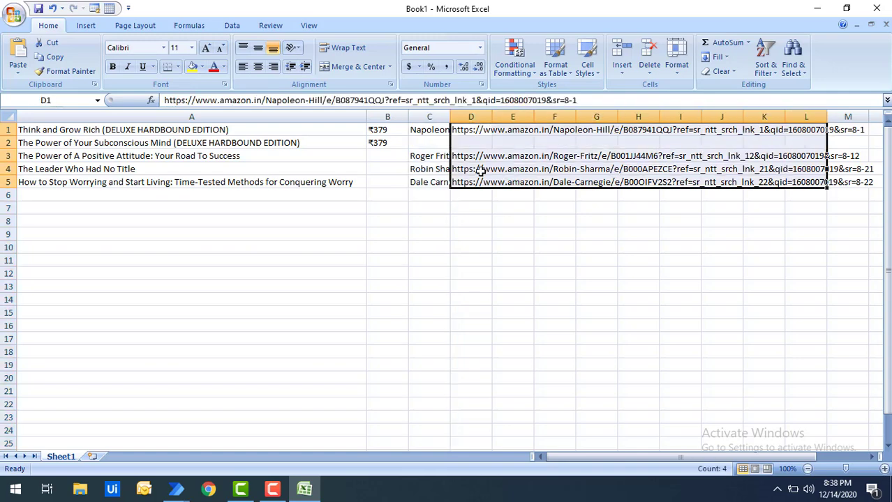
{"action": "left_click", "coordinate": [312, 177]}
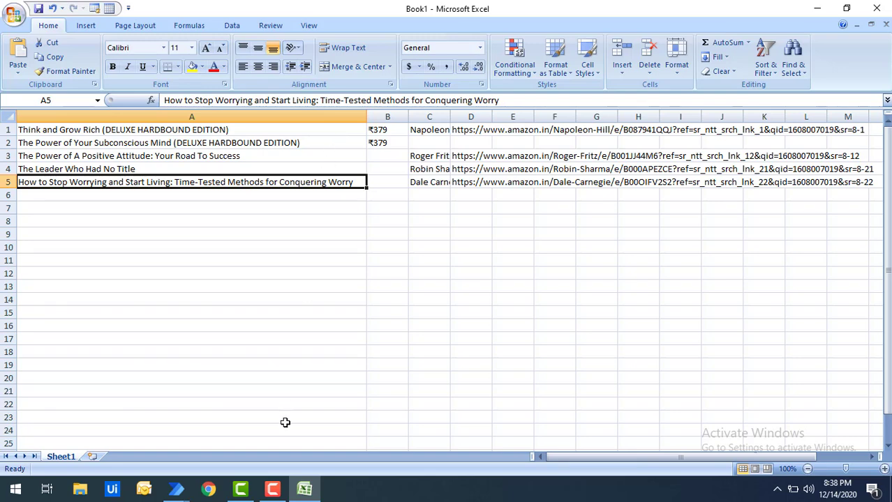
Step: Review the flow in Power Automate Desktop, check the Excel workbook once more, and return to the flow designer
{"action": "left_click", "coordinate": [176, 489]}
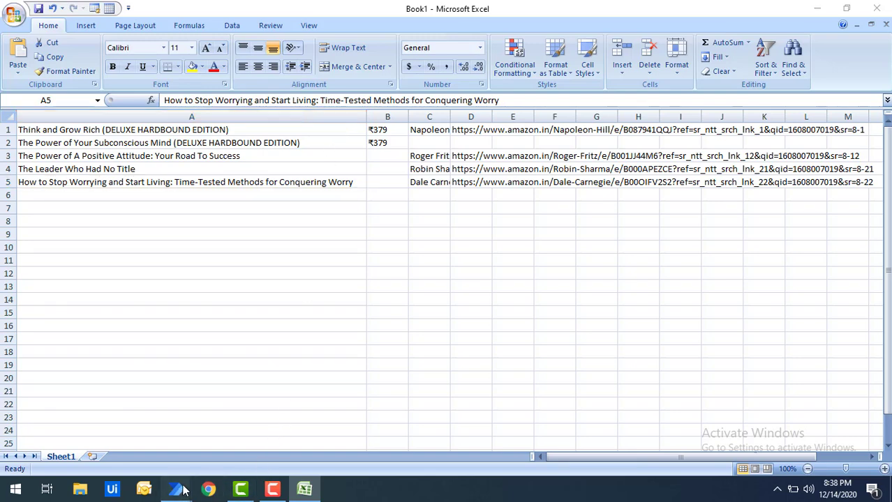
{"action": "left_click", "coordinate": [236, 440]}
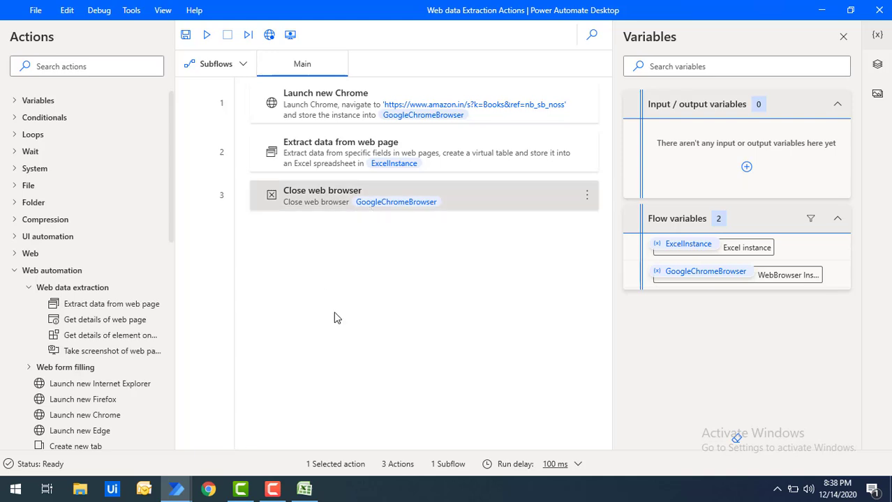
{"action": "left_click", "coordinate": [298, 497]}
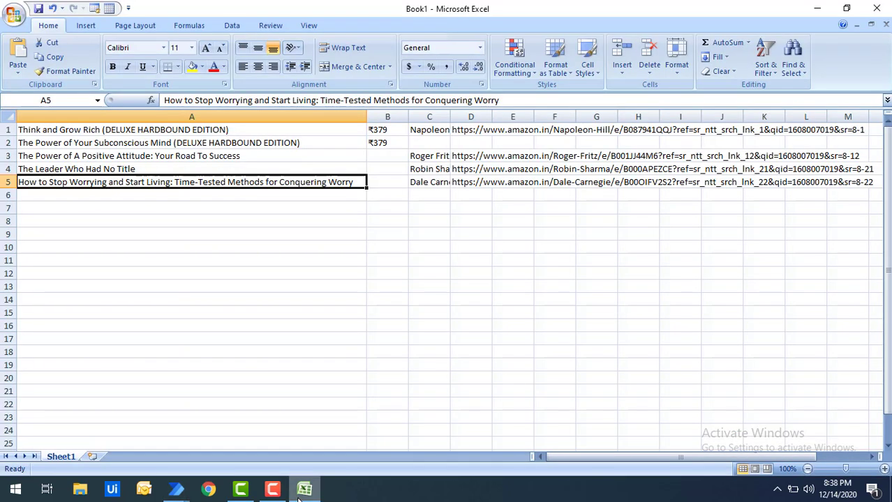
{"action": "left_click", "coordinate": [197, 230]}
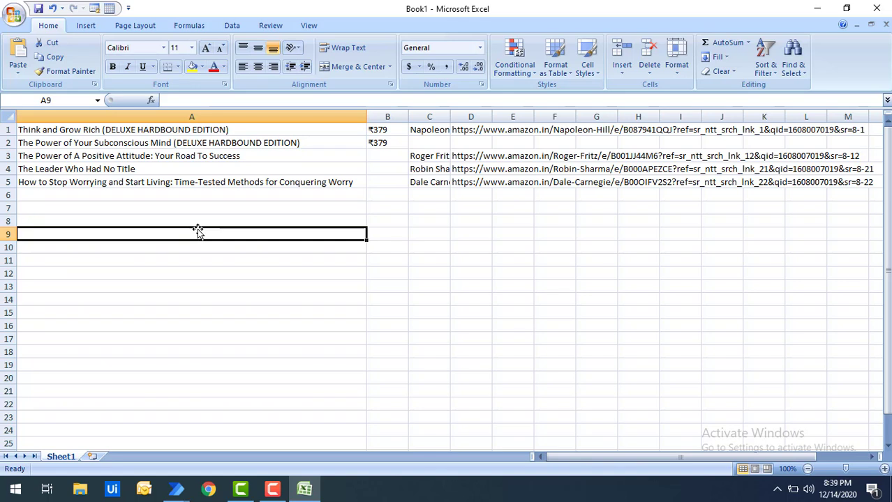
{"action": "key", "text": "alt+Tab"}
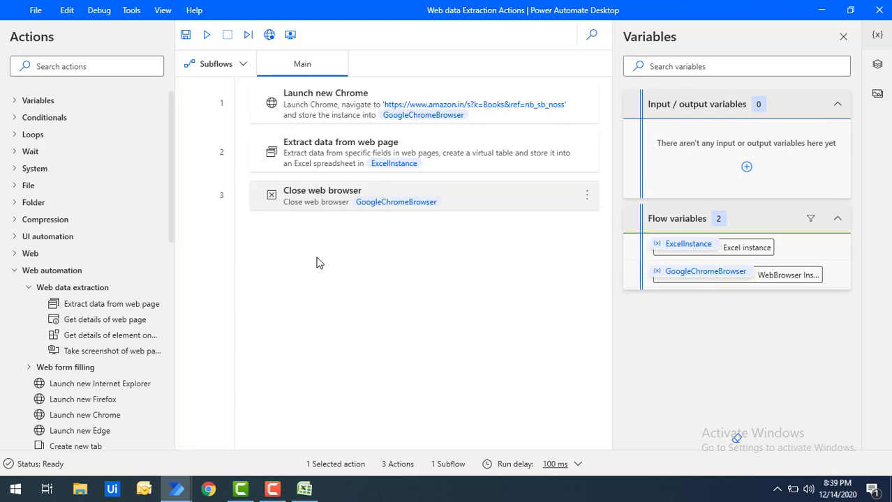